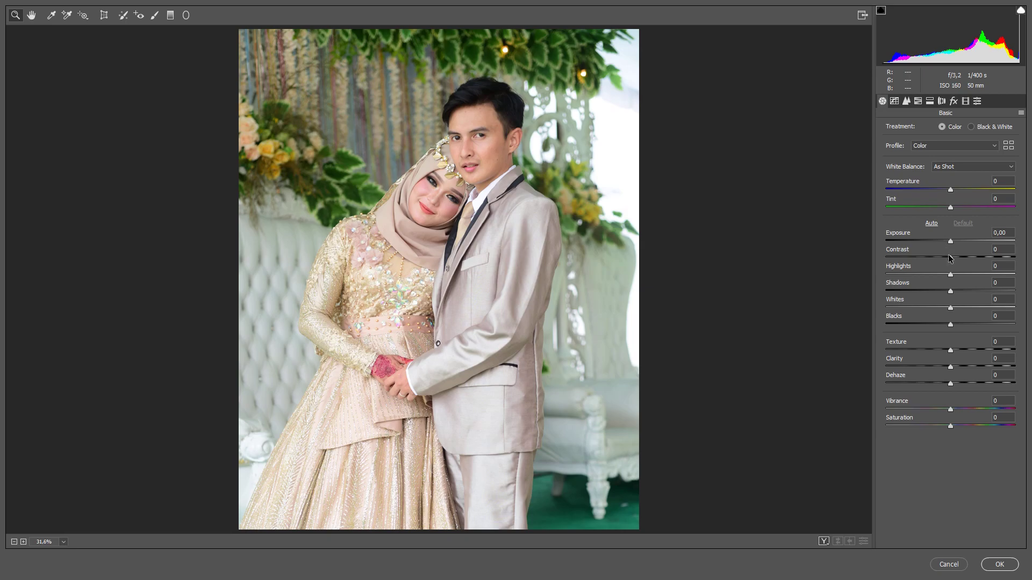
- Set the basic tone values: Contrast -10, Highlights -60, Shadows +25, Whites +20 and Blacks -10
drag(946, 259, 912, 276)
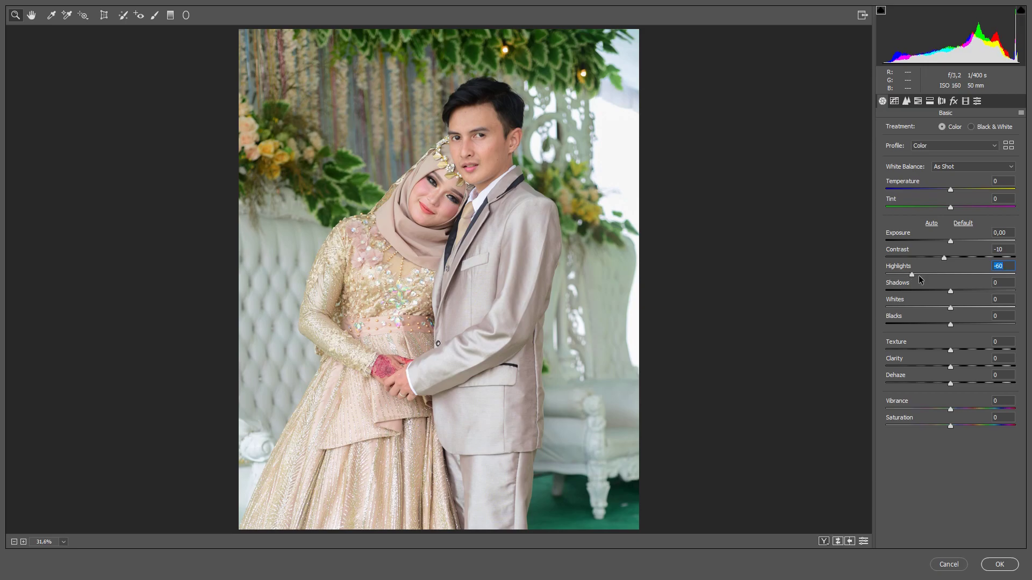
click(960, 291)
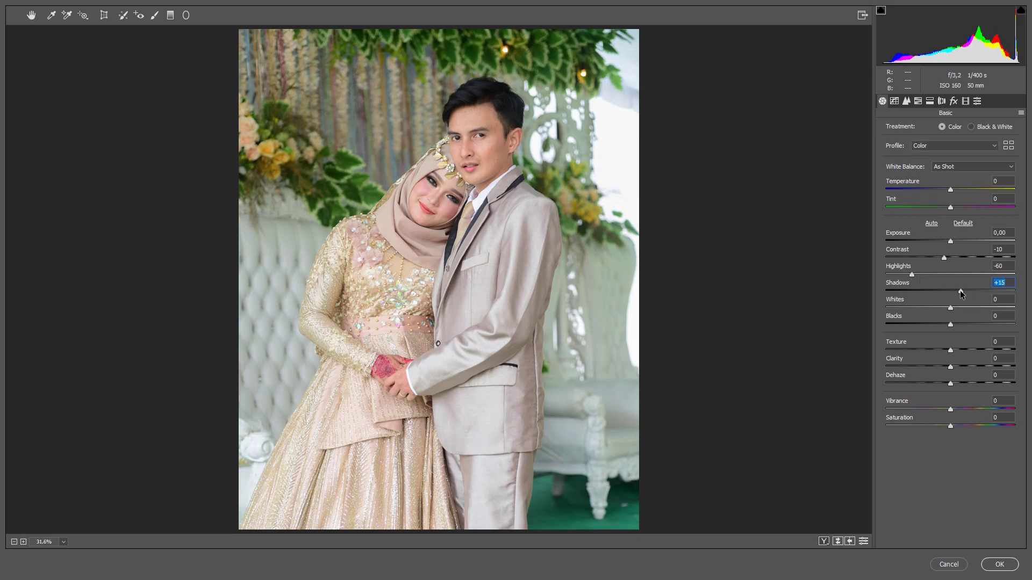
key(Up)
drag(957, 306, 967, 290)
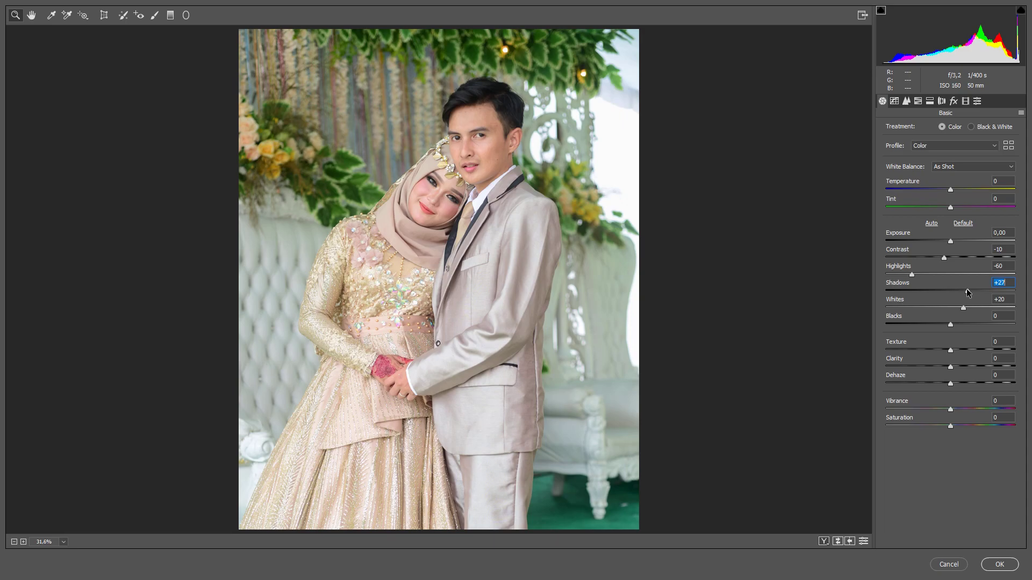
click(942, 324)
- Set the photo's Texture to +25 and its Clarity to -20
click(963, 350)
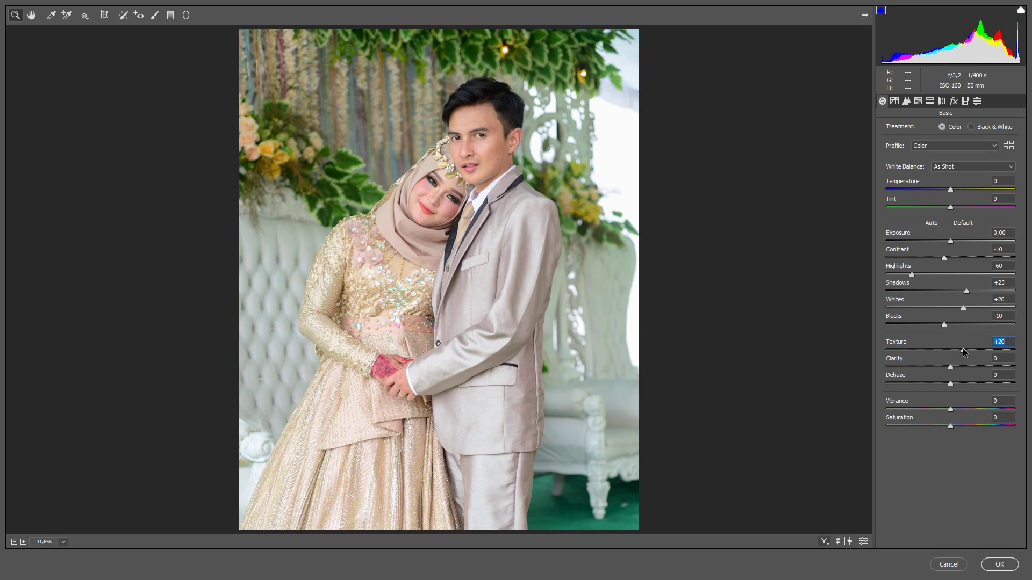
click(938, 367)
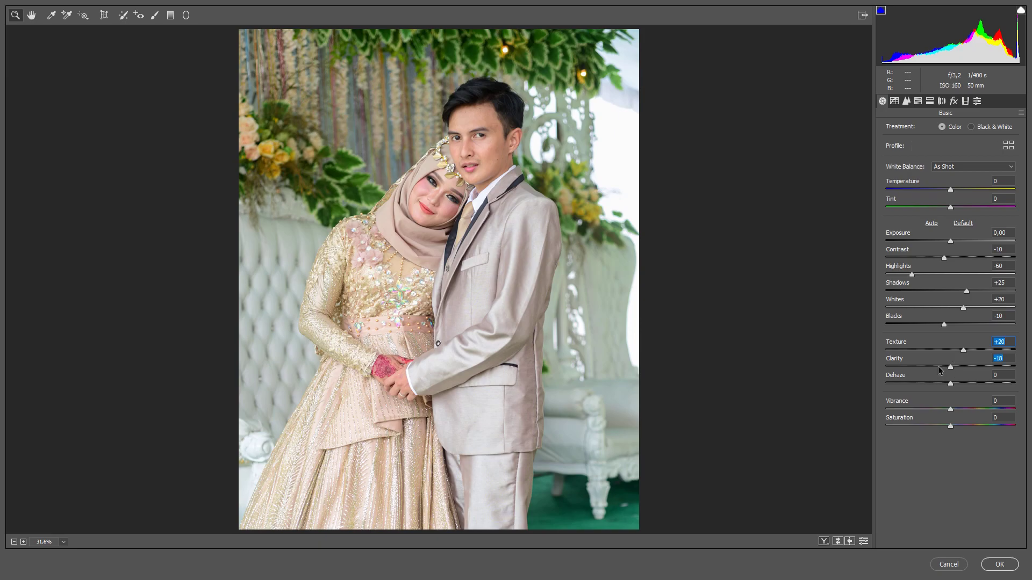
click(938, 367)
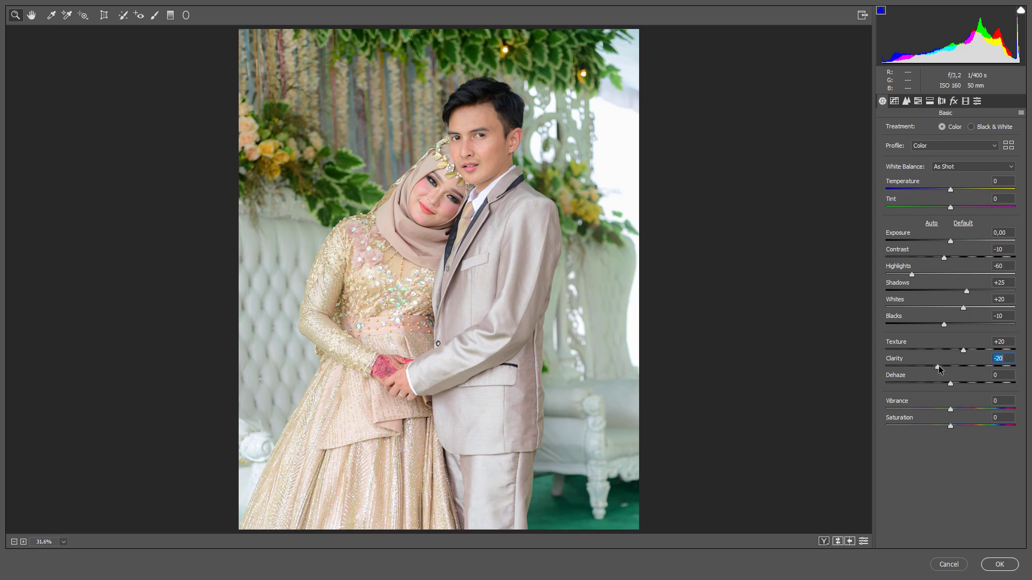
click(965, 350)
- Set Vibrance to +35 and Saturation to -20, and reduce the basic Highlights to -70
click(940, 425)
drag(939, 425, 936, 425)
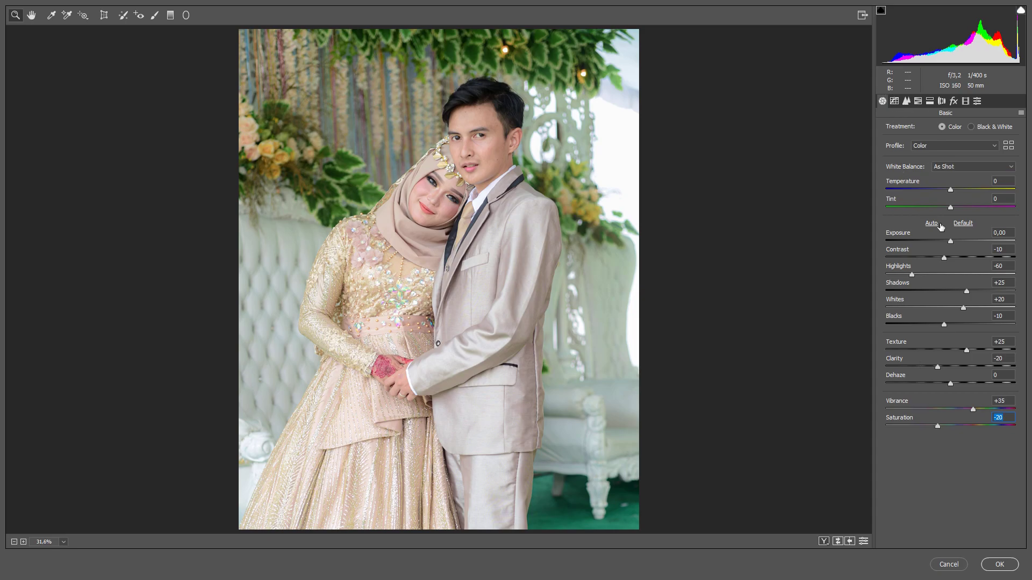
click(905, 274)
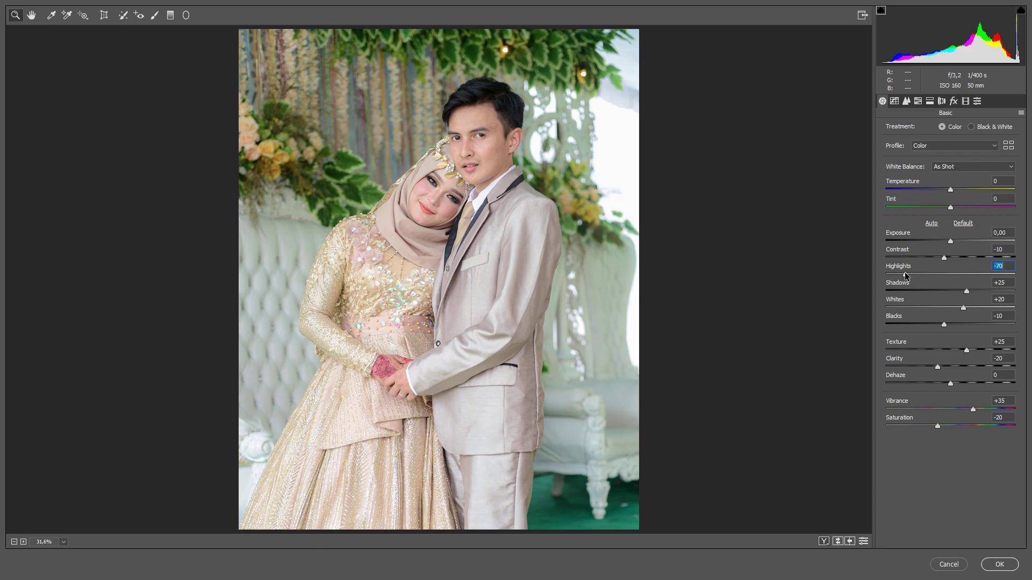
- Set the parametric tone curve's Highlights to +10 and Lights to +11
click(894, 102)
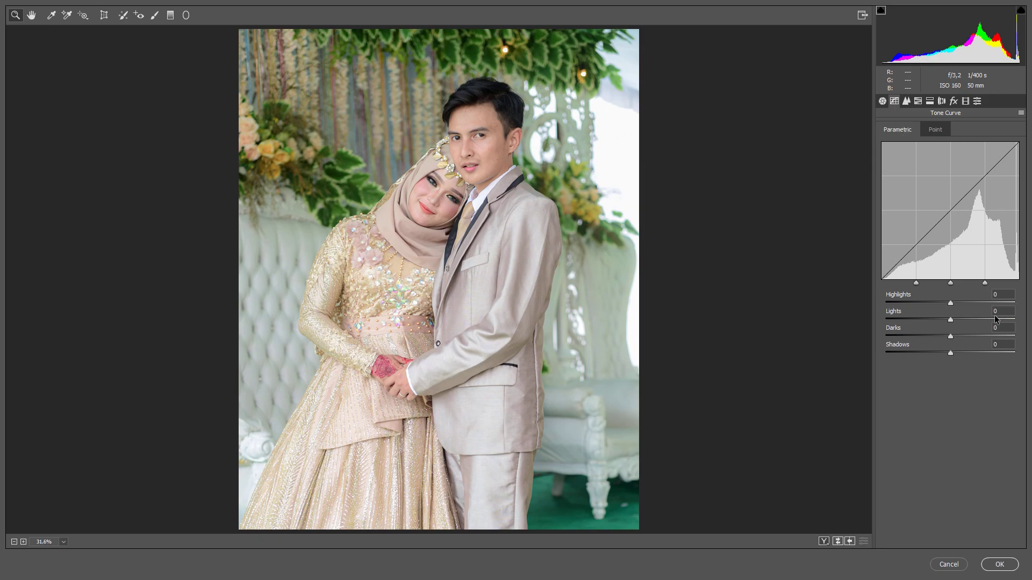
click(951, 304)
drag(952, 305, 959, 305)
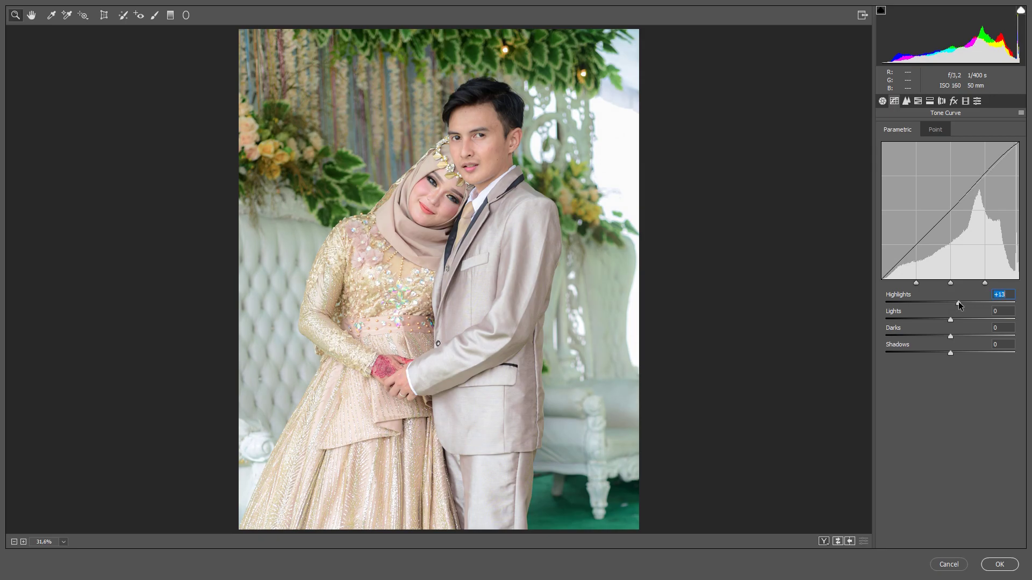
drag(957, 302, 956, 302)
click(957, 320)
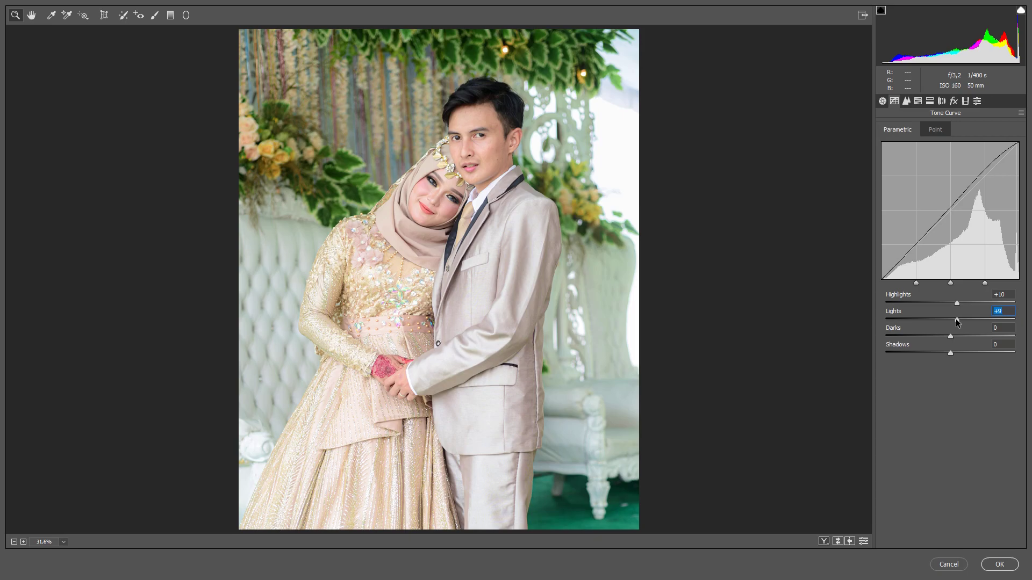
- Set the parametric tone curve's Darks and Shadows to -10 each and its Lights to +10
click(944, 336)
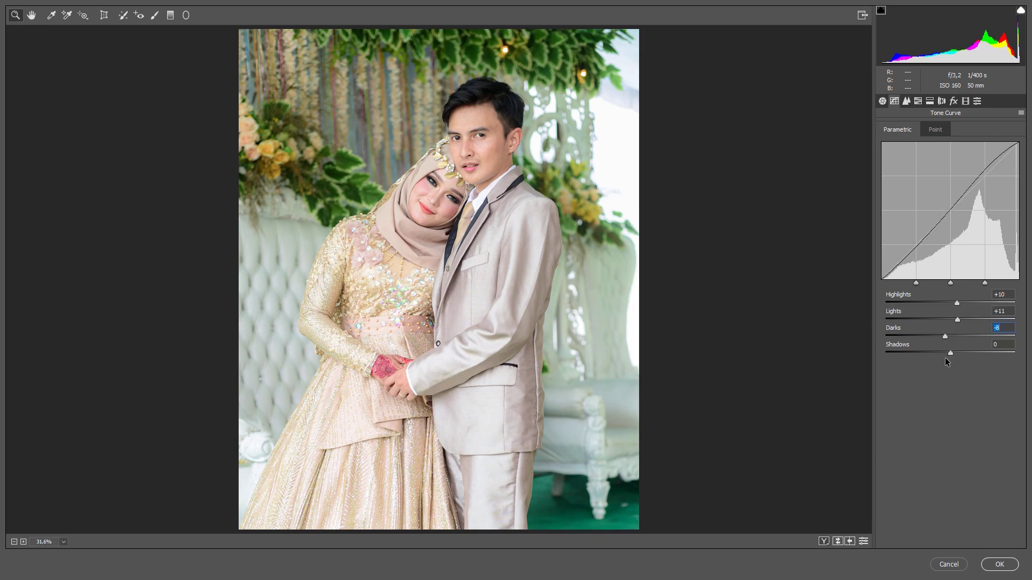
click(944, 353)
click(995, 327)
text(-10)
key(Tab)
text(-8)
key(Return)
text(-10)
drag(1002, 311, 1009, 311)
text(0)
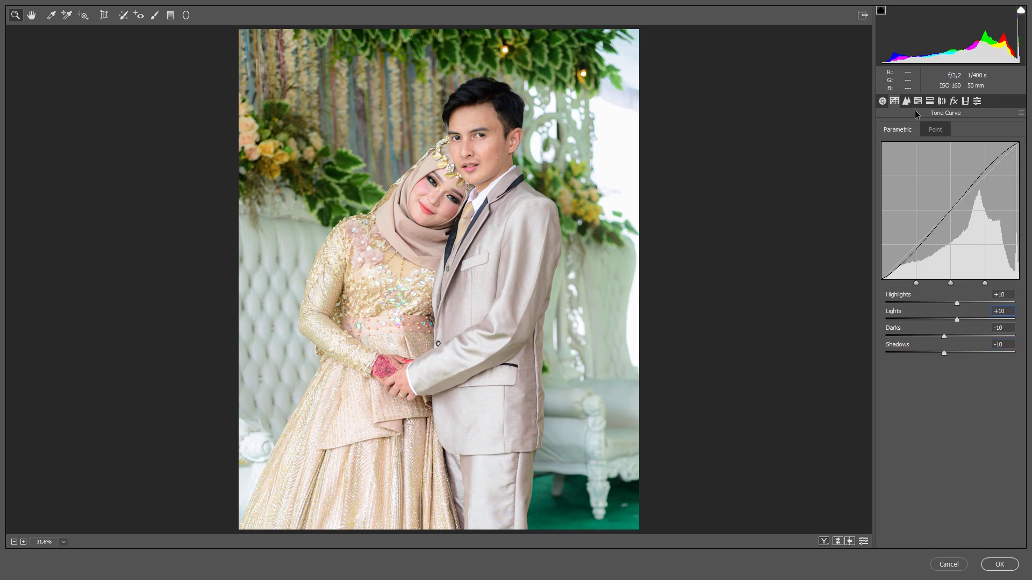
- Lower the white endpoint of the RGB point curve to an output of 252
click(935, 130)
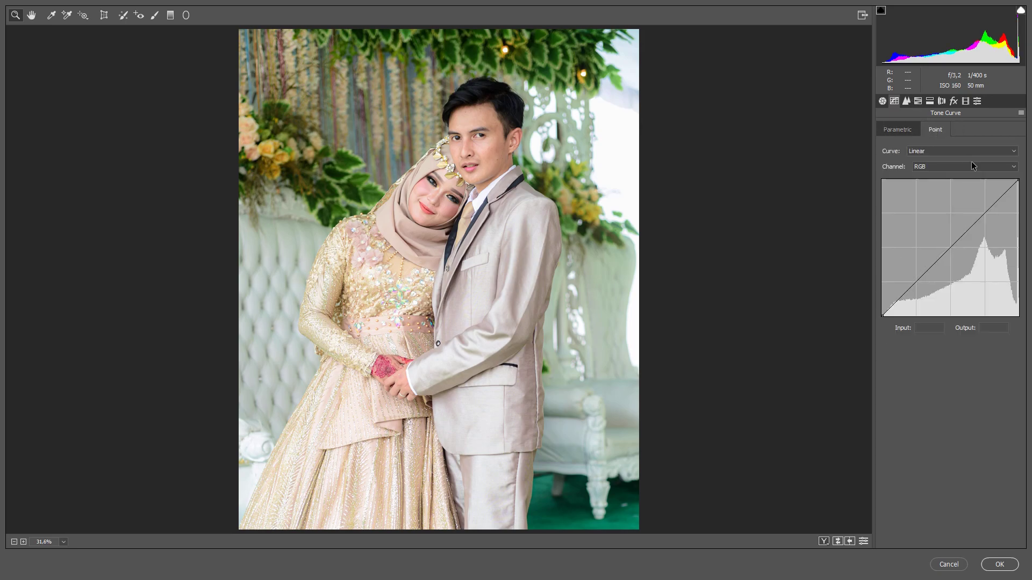
click(1019, 180)
drag(1019, 180, 1022, 181)
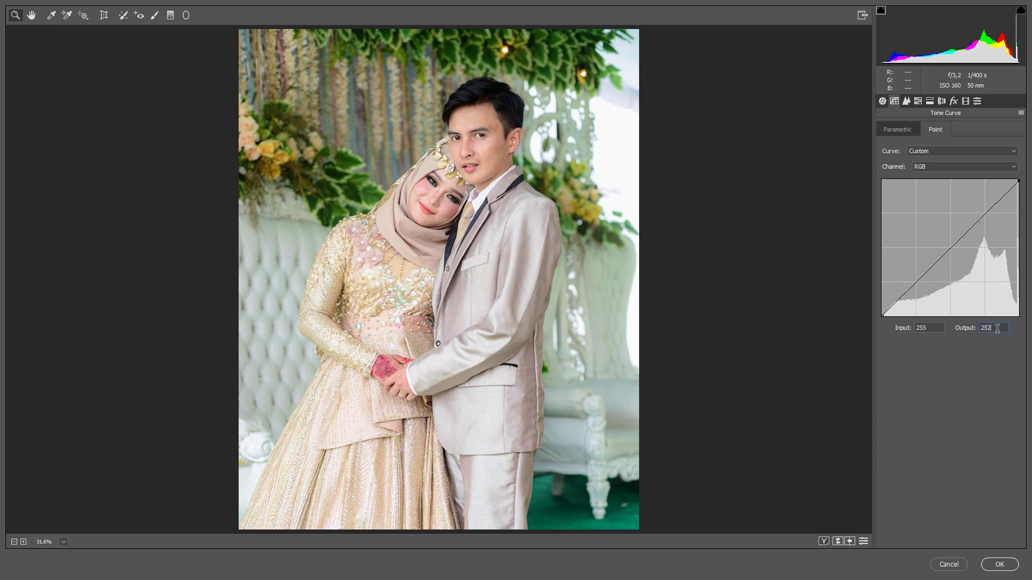
- Sharpen the photo with an Amount of 50 and Masking of 70
click(908, 102)
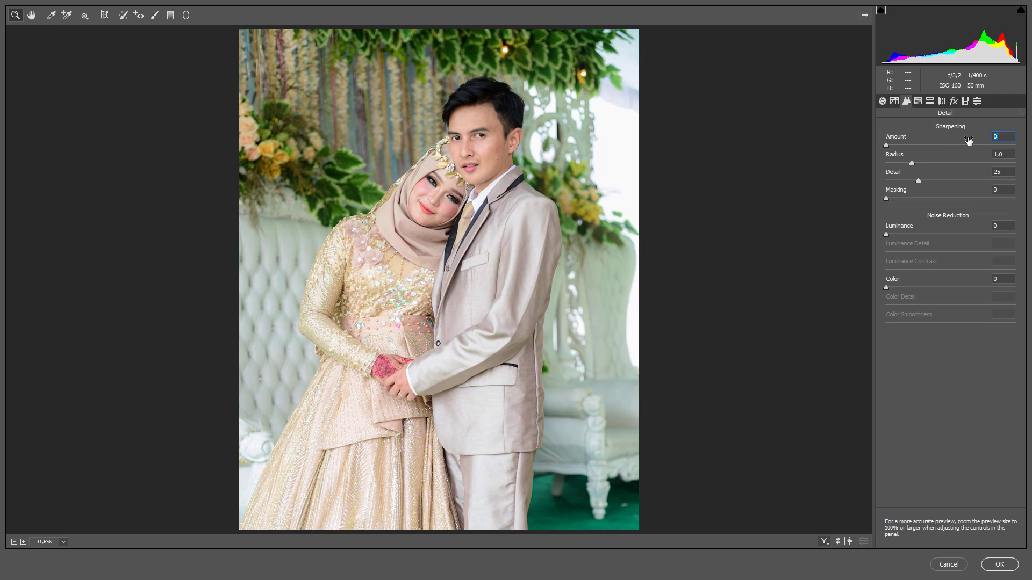
text(50)
key(Tab)
key(Tab)
key(Tab)
text(70)
- Apply noise reduction with Luminance 50, Luminance Contrast 50 and Color 20
click(1001, 226)
text(50)
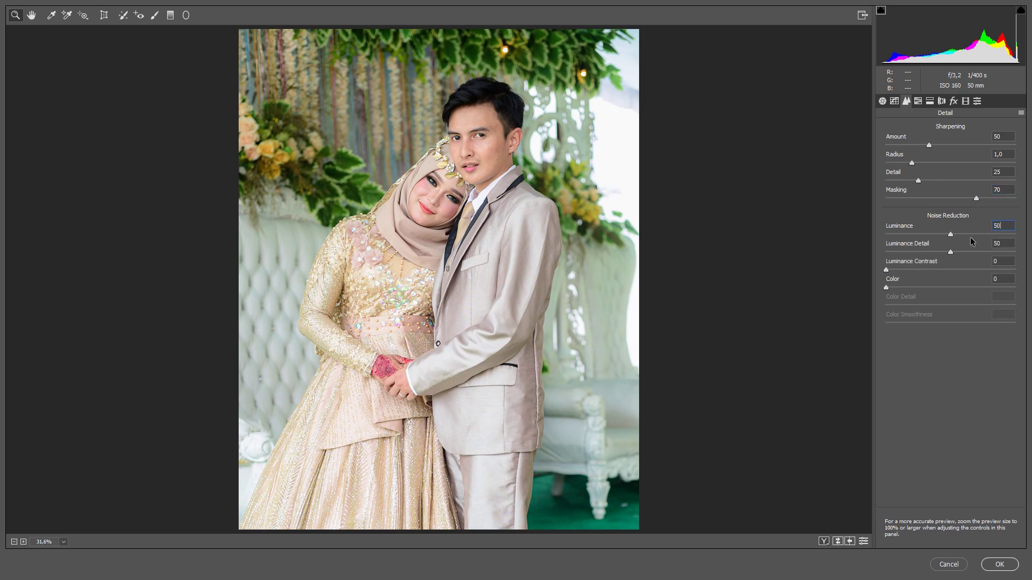
click(992, 262)
text(50)
key(Tab)
text(20)
- Reduce the HSL saturation of Reds and Oranges to -10 each and of Yellows to -50
click(917, 102)
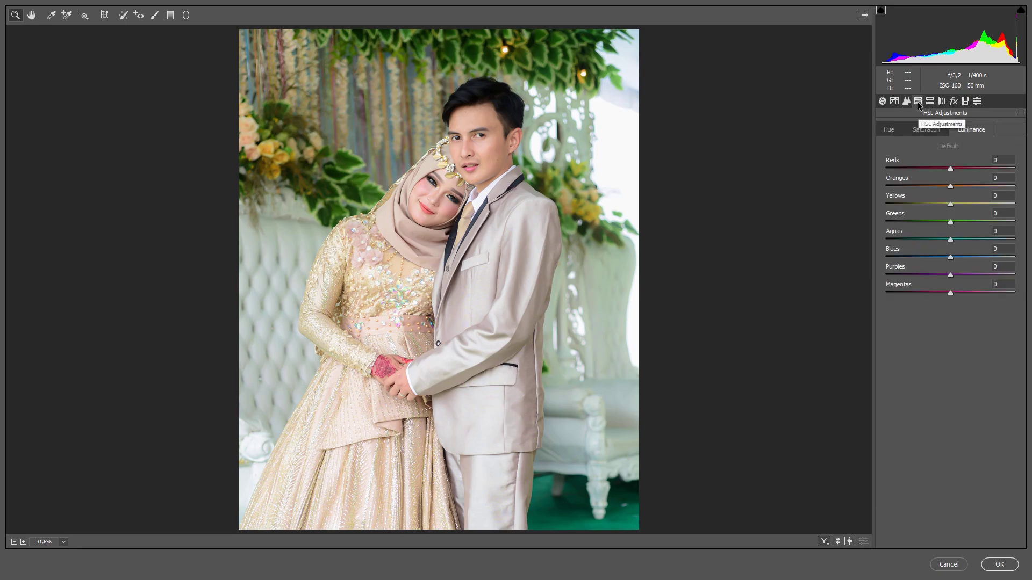
click(926, 130)
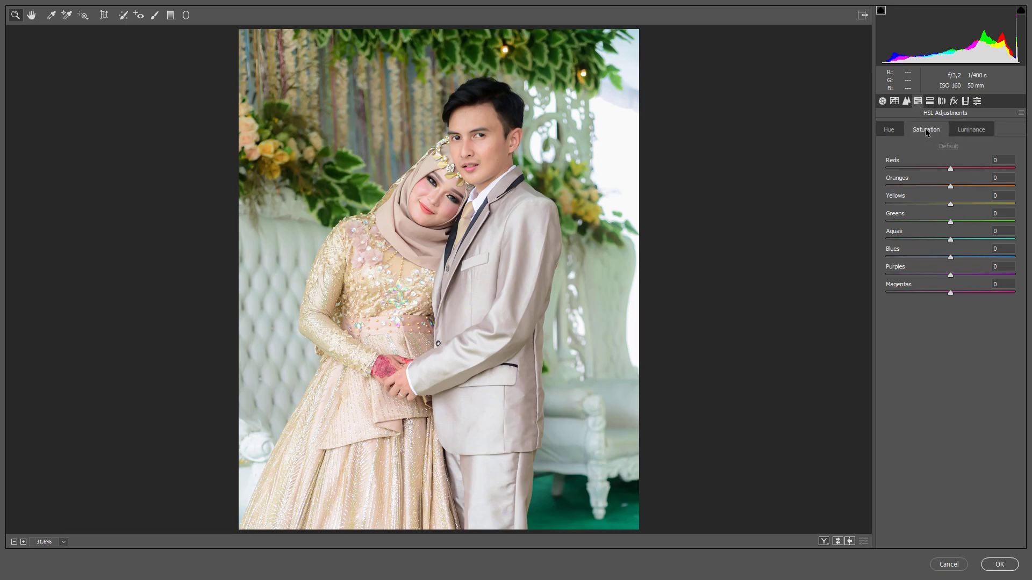
click(943, 168)
key(Down)
drag(949, 187, 943, 186)
key(Down)
drag(936, 205, 926, 205)
text(-50)
- Reduce the HSL saturation of Greens, Aquas and Blues to -50 each
drag(950, 221, 920, 222)
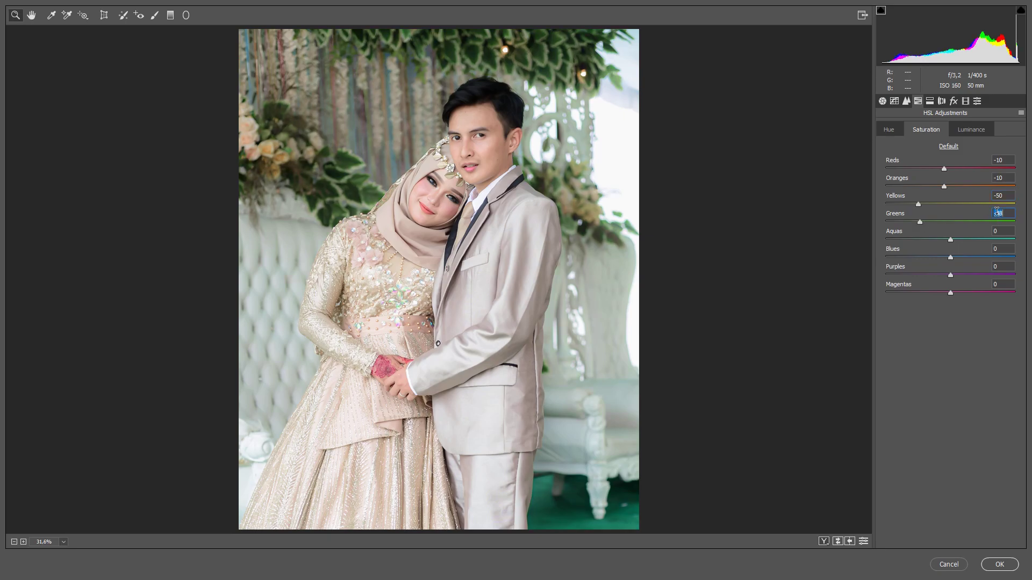
text(-50)
click(920, 241)
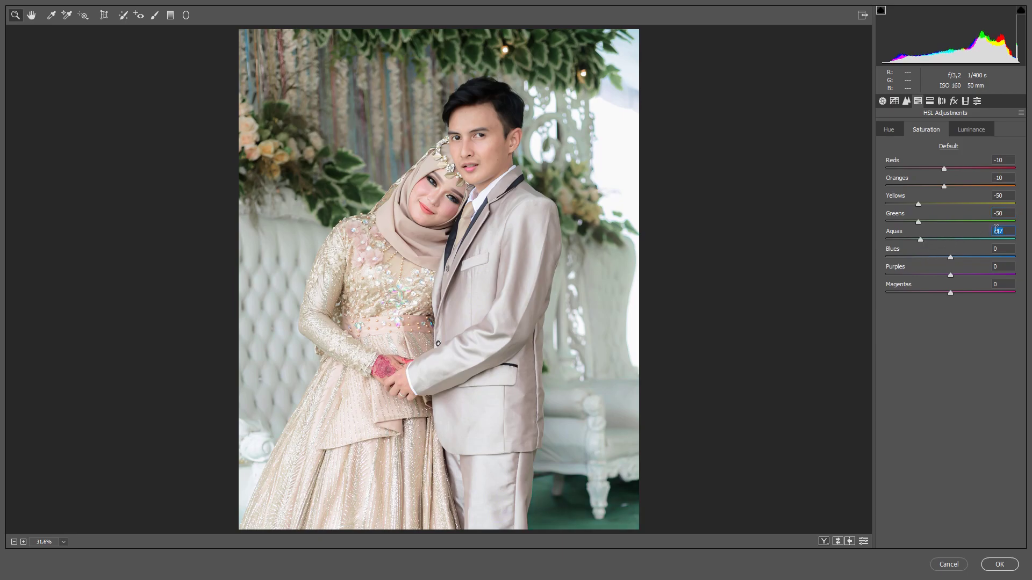
text(-50)
click(920, 257)
drag(996, 246, 1009, 248)
text(-50)
- Raise the HSL luminance of Oranges to +20 and of Reds to +21
click(963, 129)
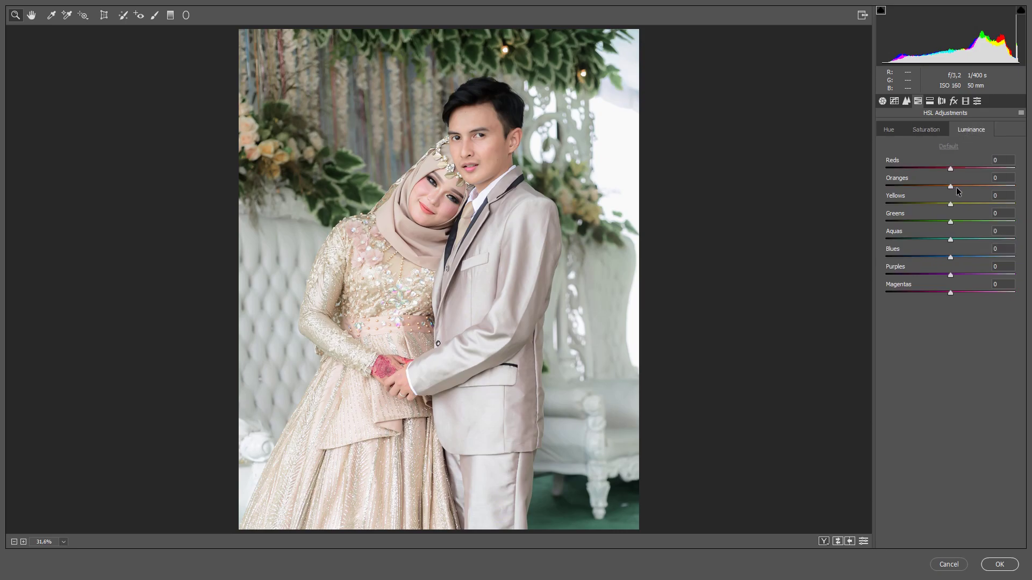
drag(952, 188, 960, 188)
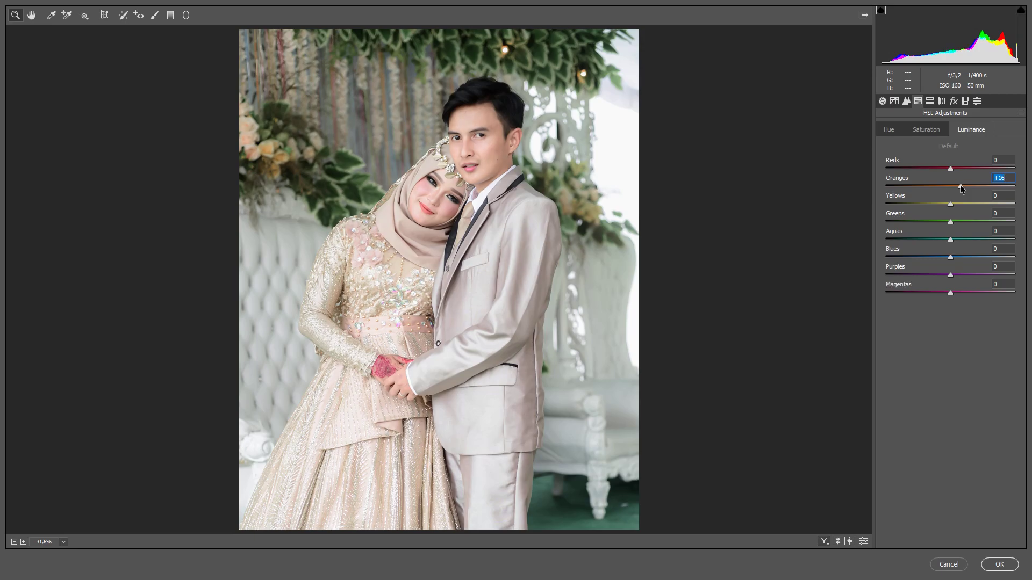
drag(961, 188, 964, 188)
click(960, 168)
drag(961, 170, 964, 172)
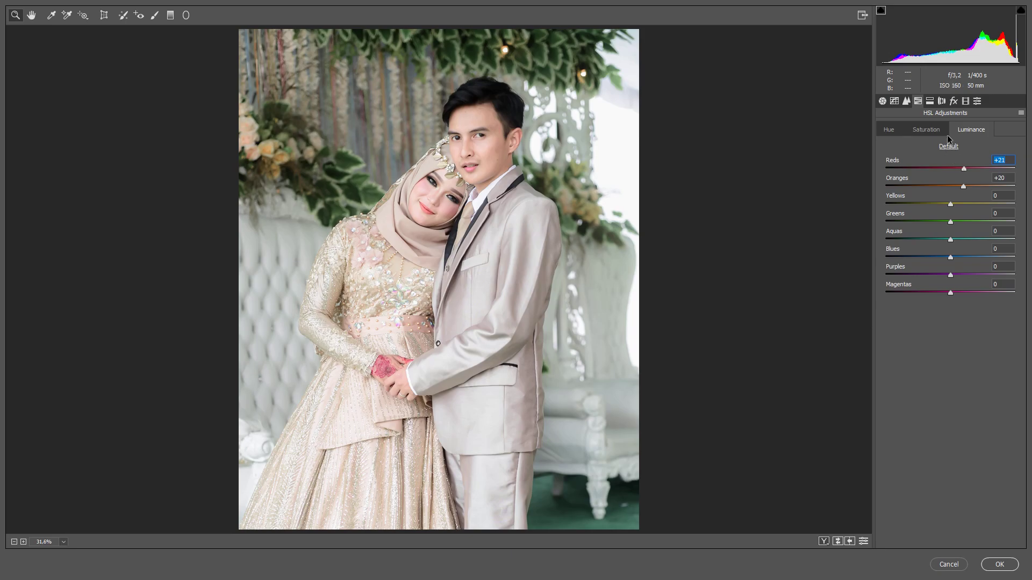
- Split-tone the shadows with a Hue of 40 and a Saturation of 10
click(930, 102)
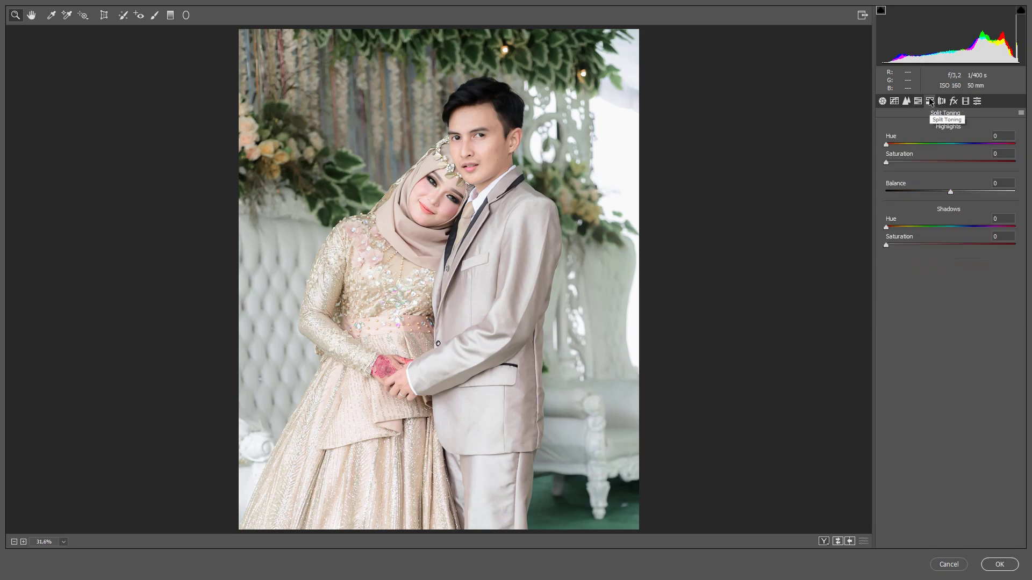
click(997, 219)
text(40)
key(Tab)
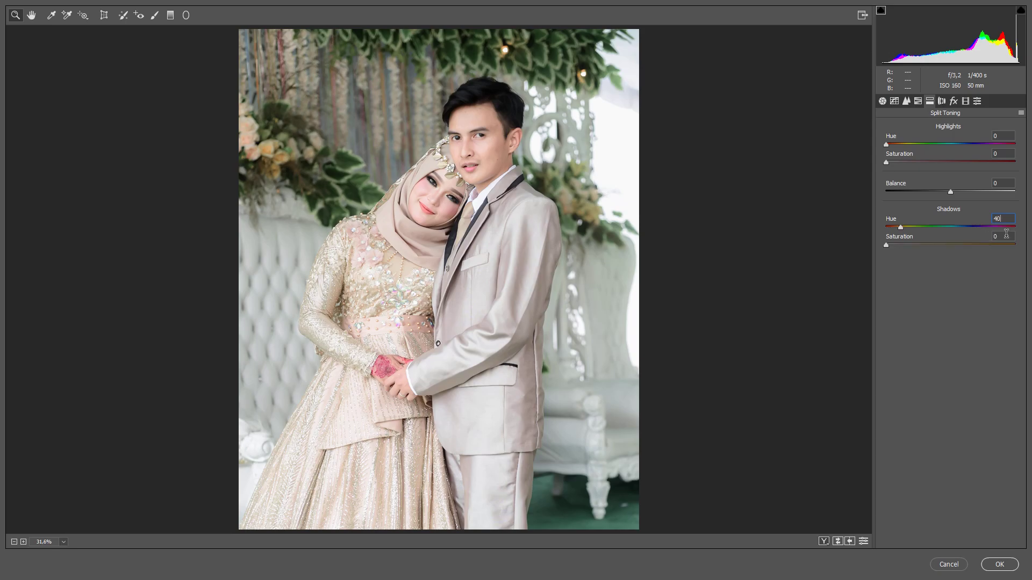
text(10)
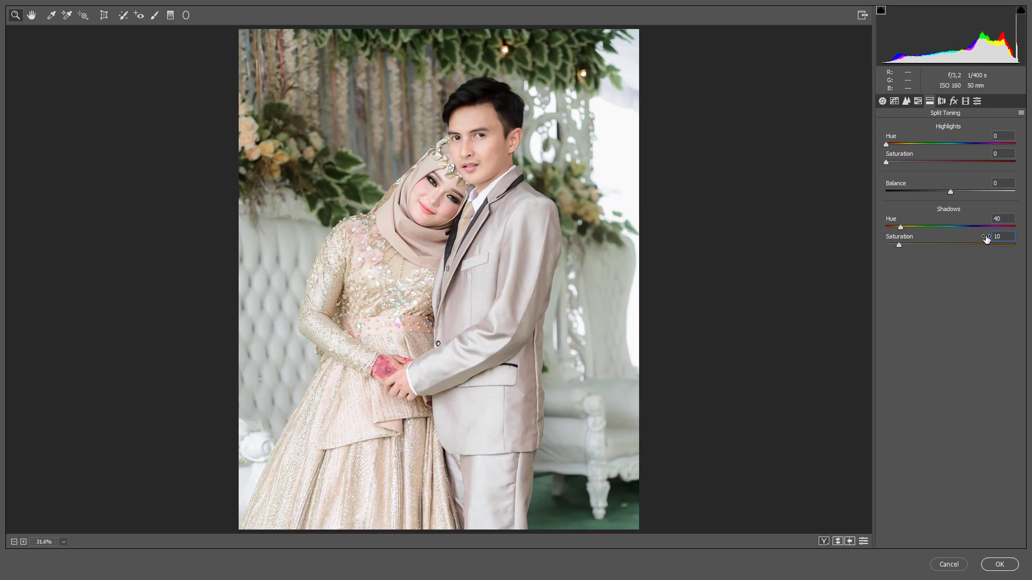
- Set the lens vignetting amount to -20 and the post-crop vignetting to Amount -10 with Highlights about 20
click(941, 101)
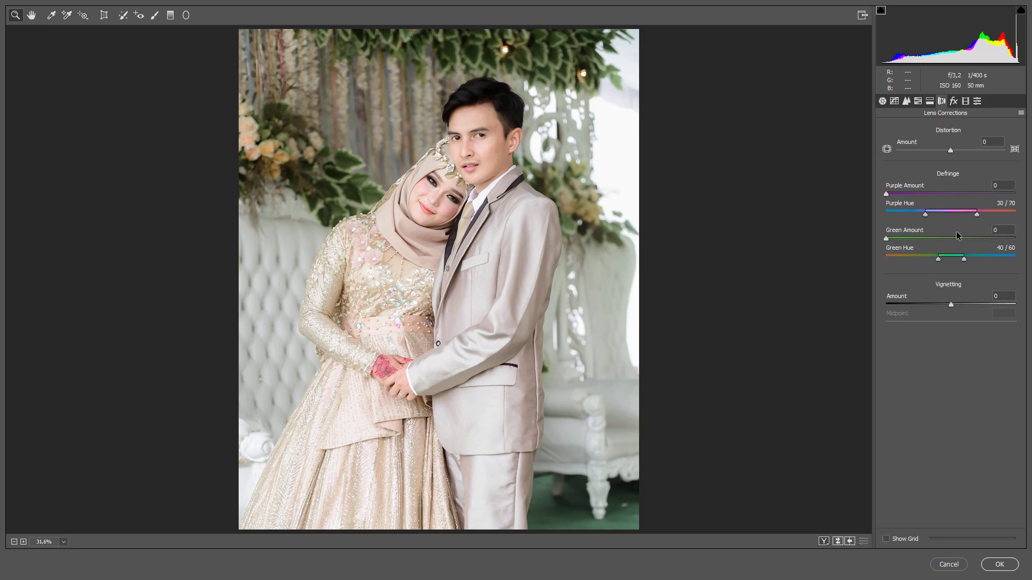
drag(950, 305, 938, 306)
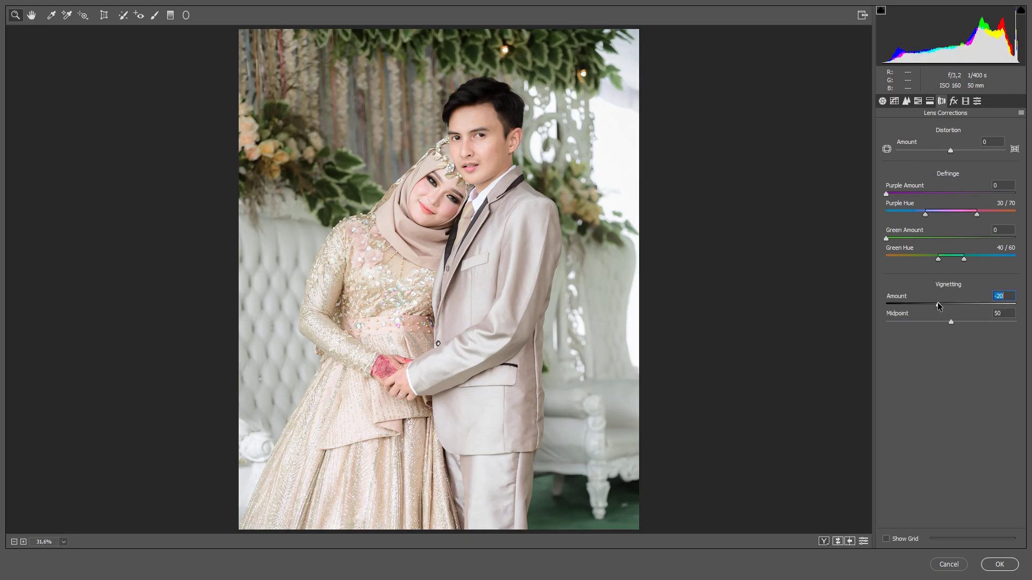
click(954, 102)
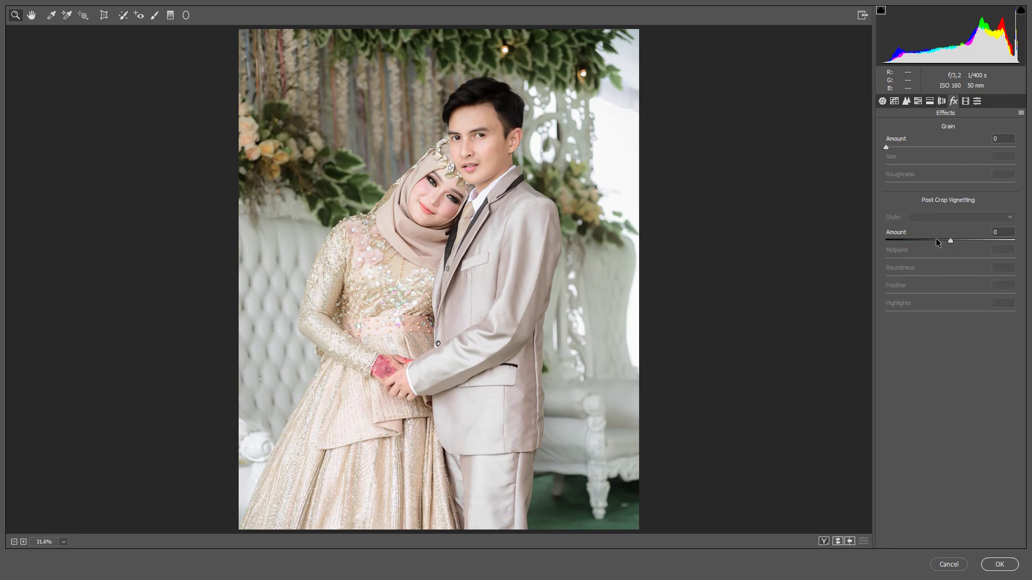
click(942, 242)
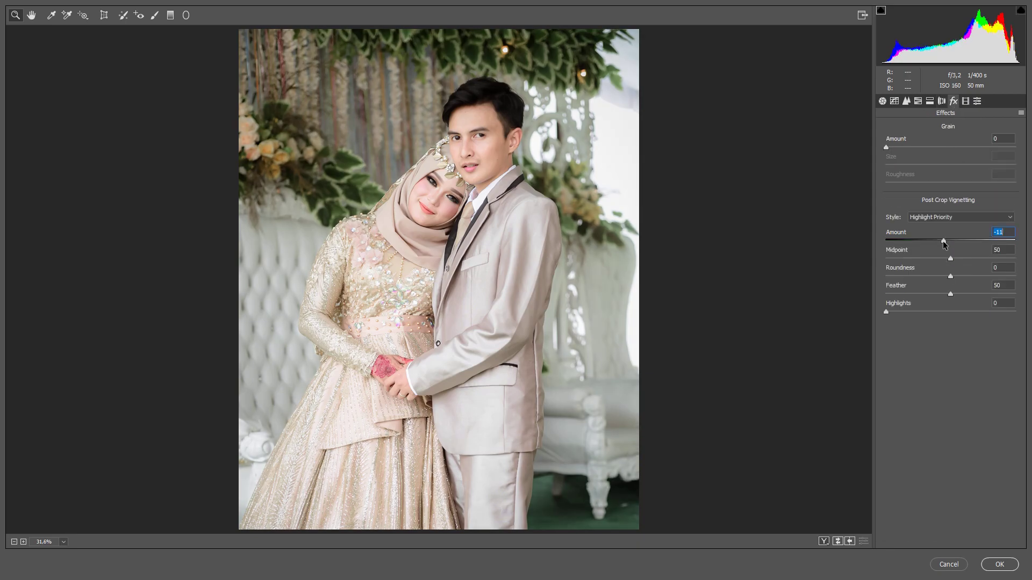
click(944, 241)
drag(907, 313, 911, 313)
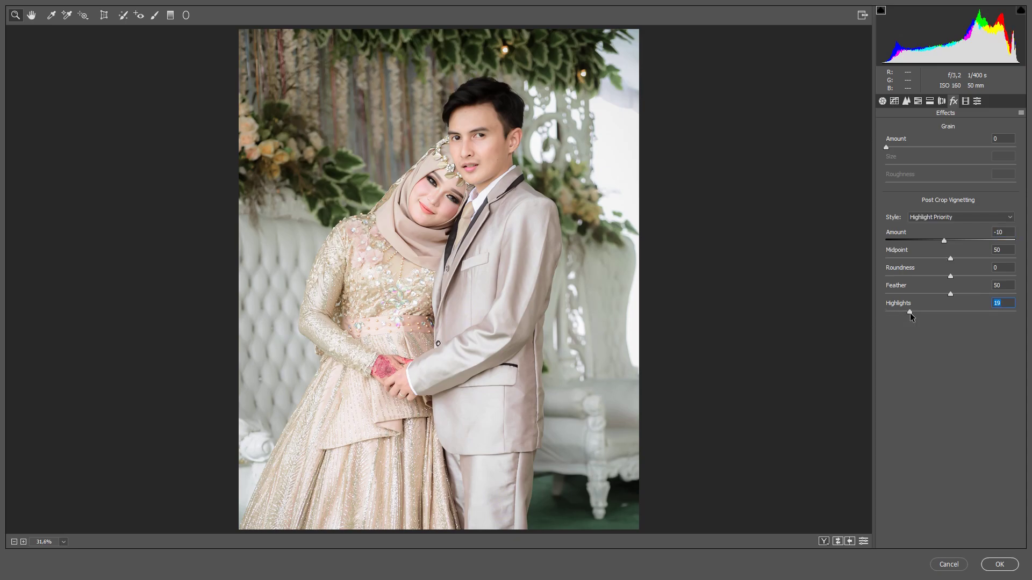
click(911, 313)
- Calibrate the Green Primary to Hue +25 and Saturation -15, and slightly lower the Blue Primary saturation
click(966, 101)
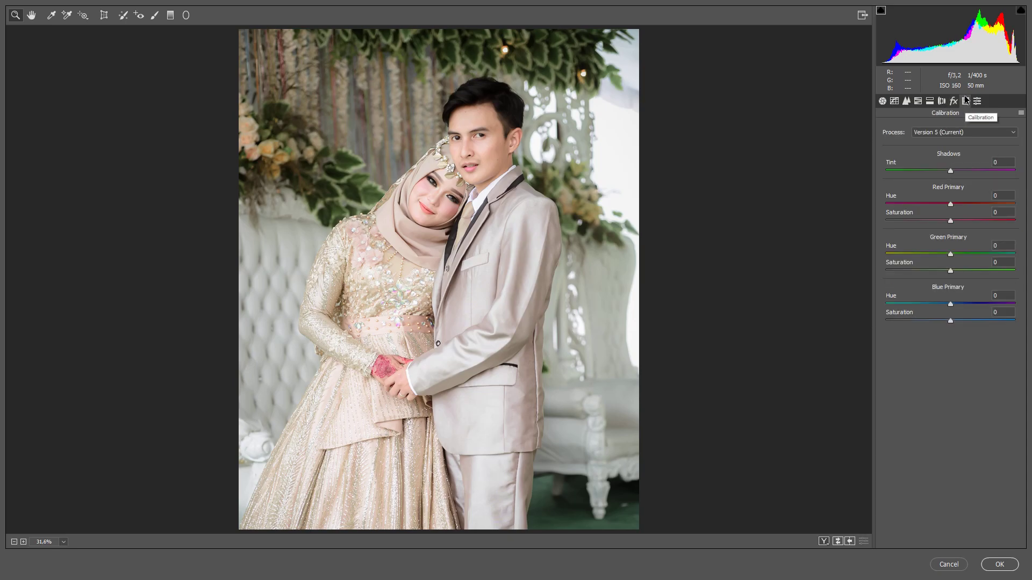
click(967, 253)
click(942, 270)
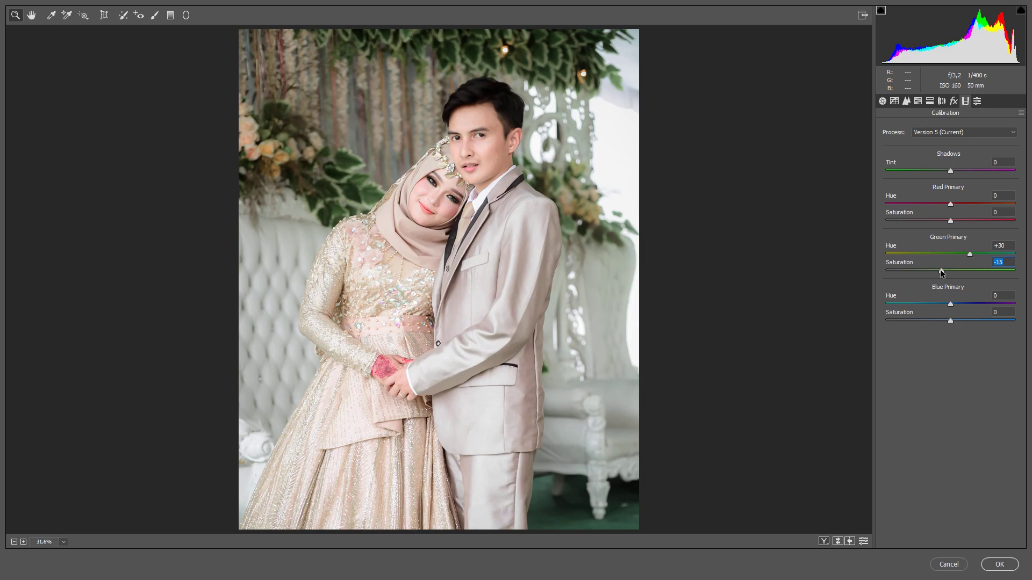
key(Down)
key(Down)
key(Up)
key(Up)
click(1007, 245)
text(+25)
drag(950, 322, 943, 322)
- Set the HSL luminance of Reds to +20 and of Oranges to +25
click(919, 101)
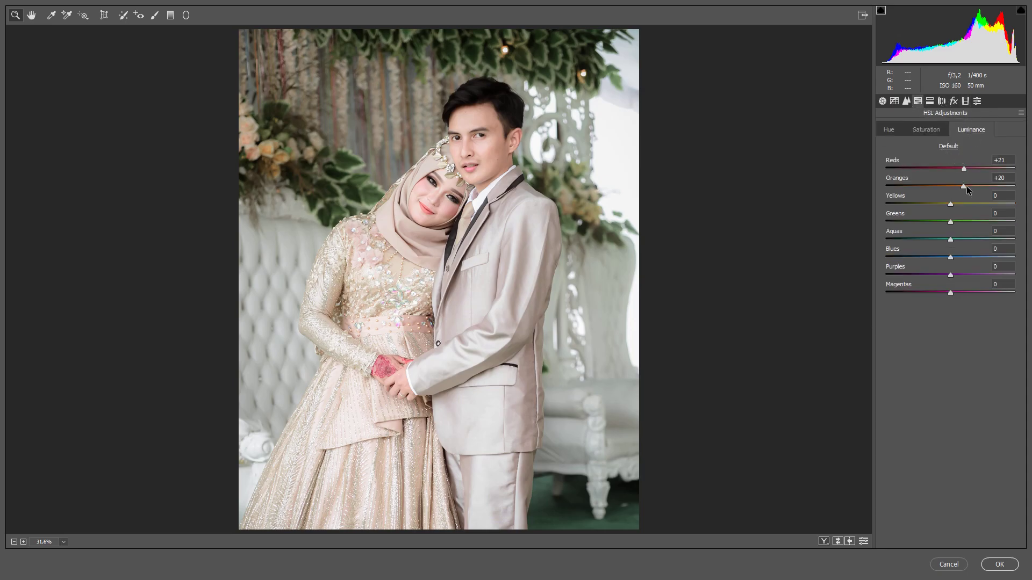
click(1001, 160)
click(1002, 178)
- Shift the HSL hue of Oranges to +15 and of Reds to -15
click(889, 130)
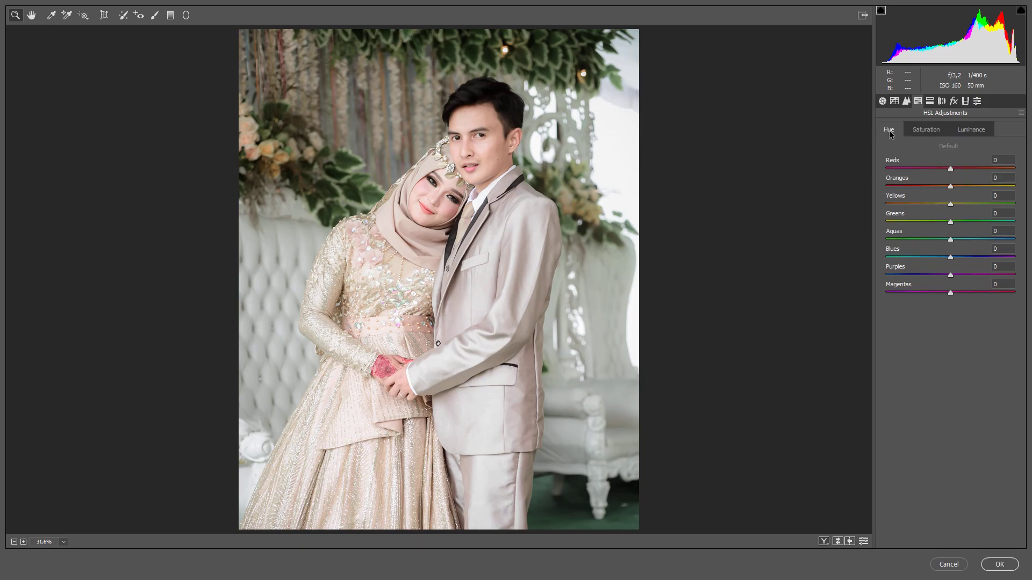
click(959, 185)
text(+15)
drag(951, 170, 944, 170)
text(-15)
- Add midtone, highlight and shadow points to the RGB point curve, lifting the highlight point slightly to Input 189, Output 193
click(894, 101)
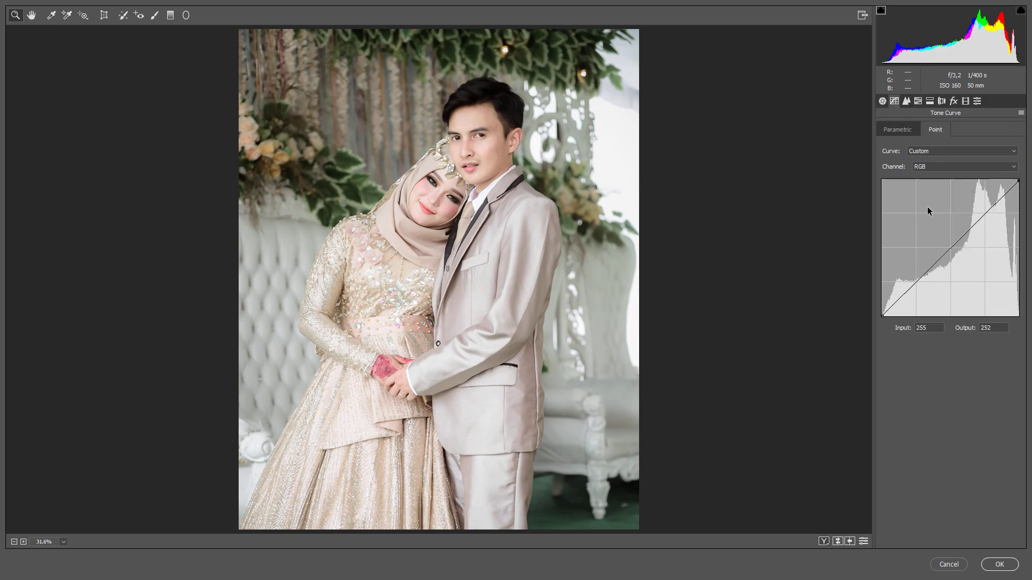
click(949, 248)
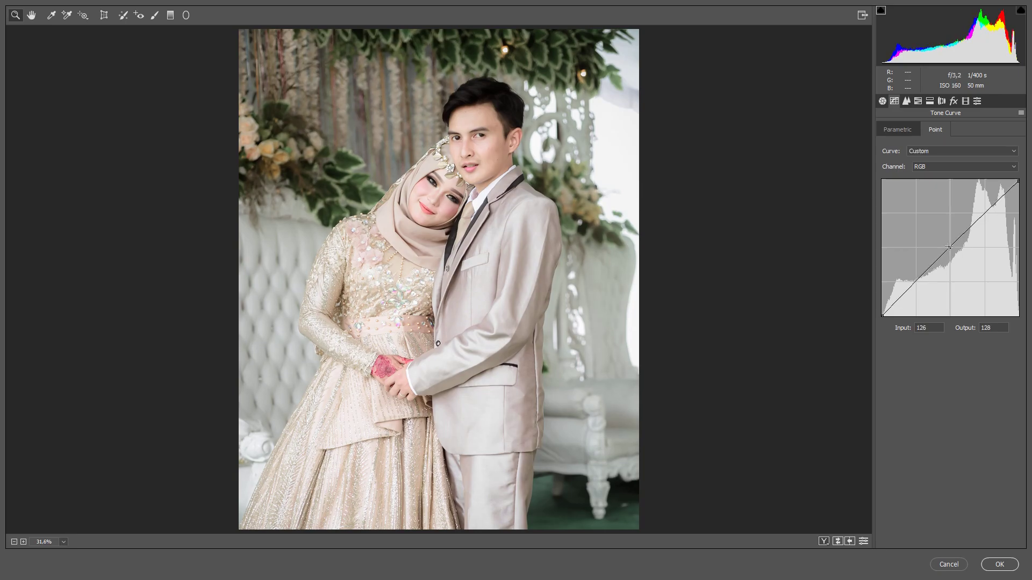
click(949, 248)
click(983, 213)
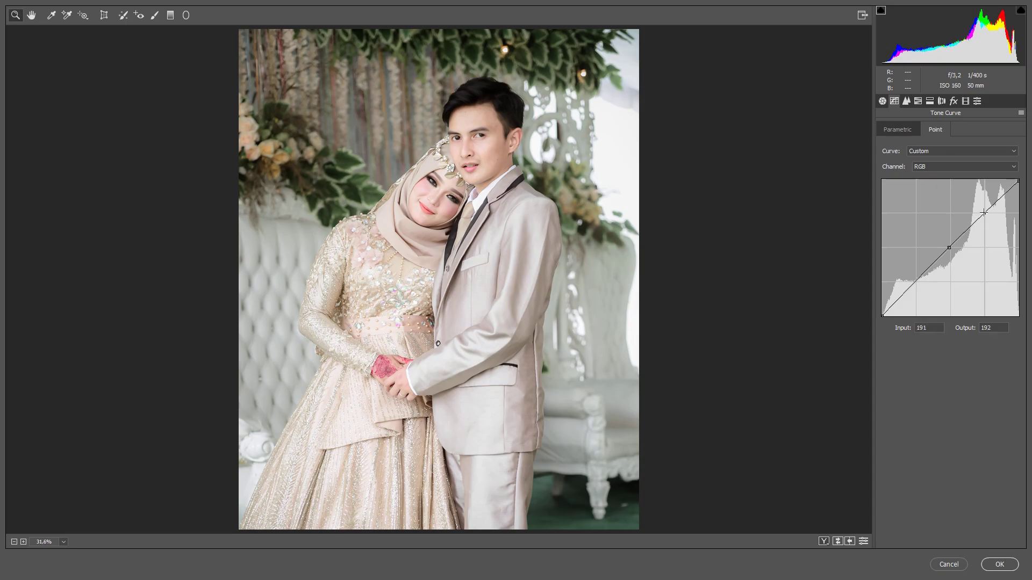
drag(983, 213, 982, 212)
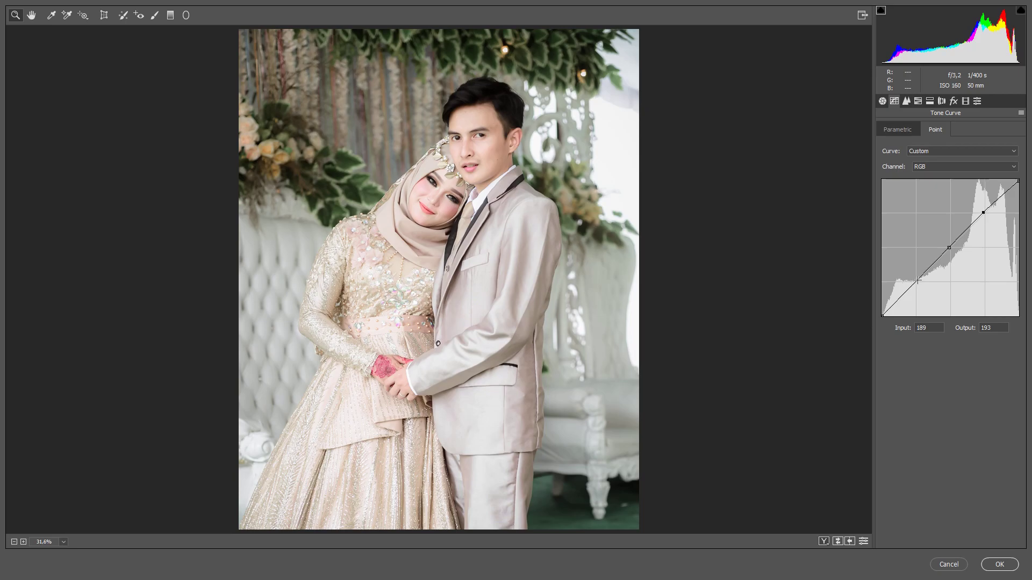
drag(915, 281, 914, 280)
- Set the basic Blacks adjustment to -15 and lower Texture to +15
click(882, 101)
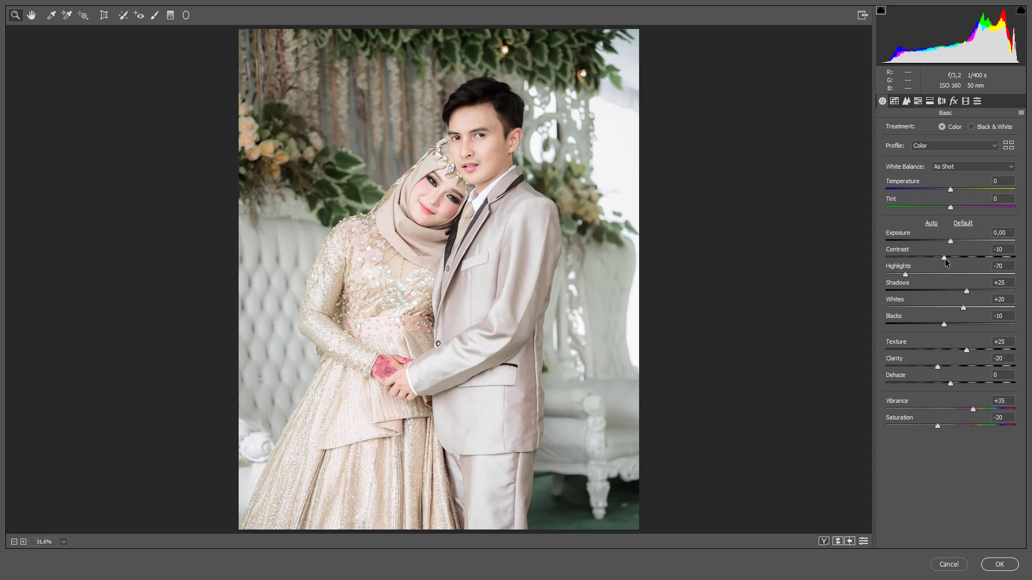
click(951, 324)
mouse_move(953, 327)
mouse_down()
mouse_move(965, 327)
mouse_move(937, 324)
mouse_up()
click(965, 350)
drag(965, 350, 961, 352)
click(997, 316)
double_click(997, 316)
text(-15)
- Reset Contrast to 0 and set Vibrance to +20 in the basic adjustments
click(1008, 249)
text(0)
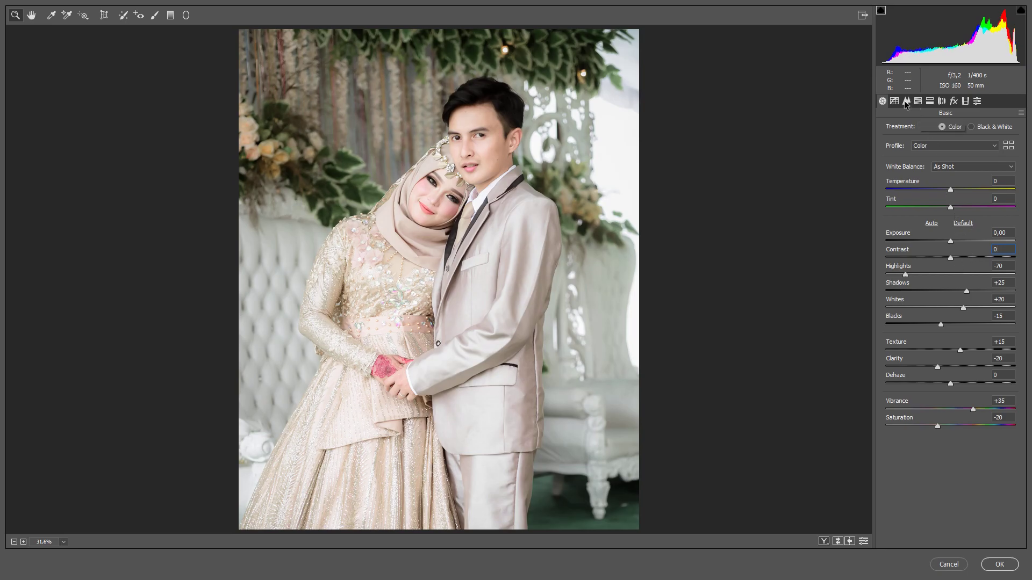
click(1001, 401)
text(+20)
- Set the sharpening Masking to 75
click(906, 101)
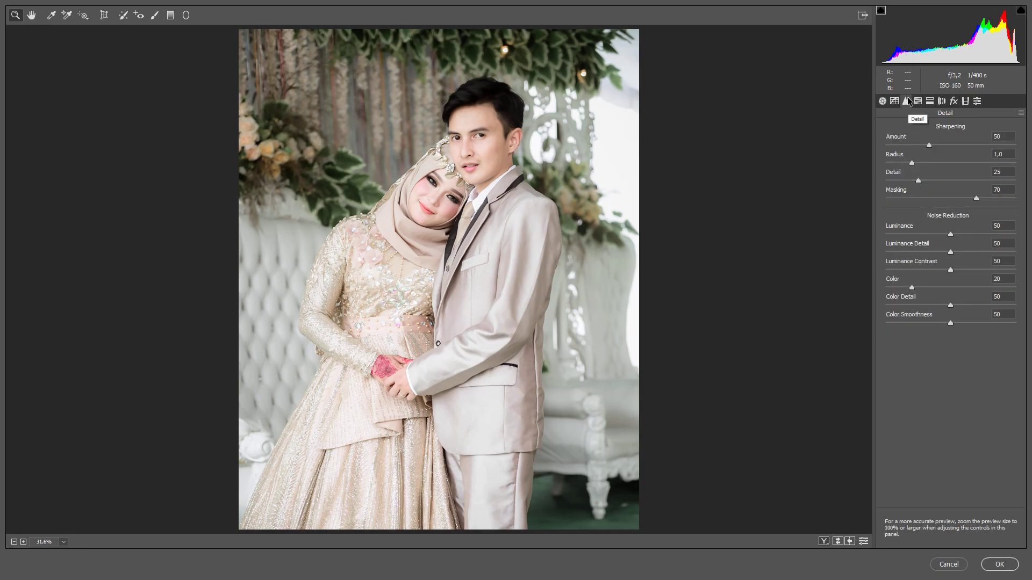
click(1005, 189)
text(75)
- Set the HSL saturation of Oranges and of Reds to -15 each
click(918, 101)
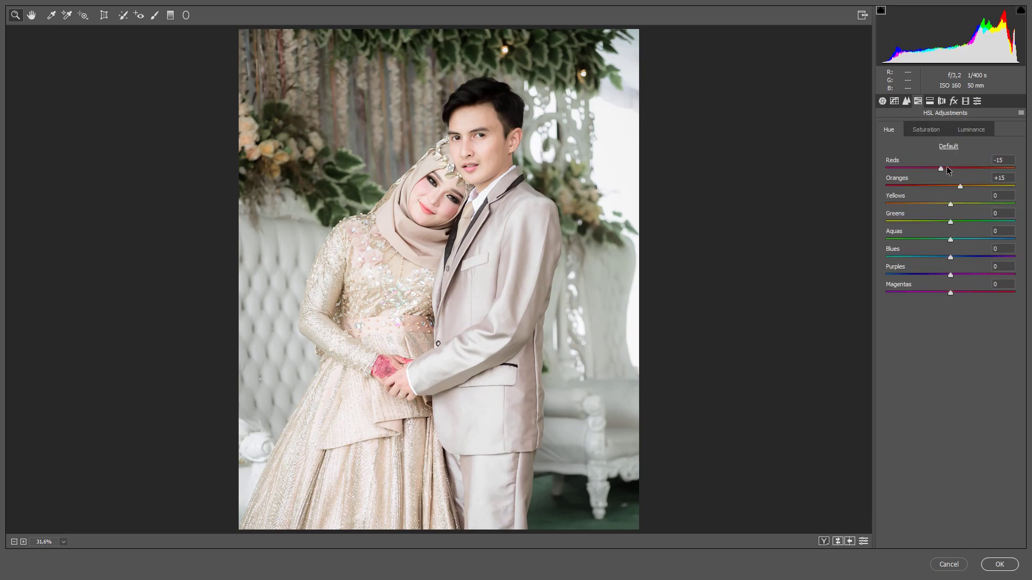
click(967, 130)
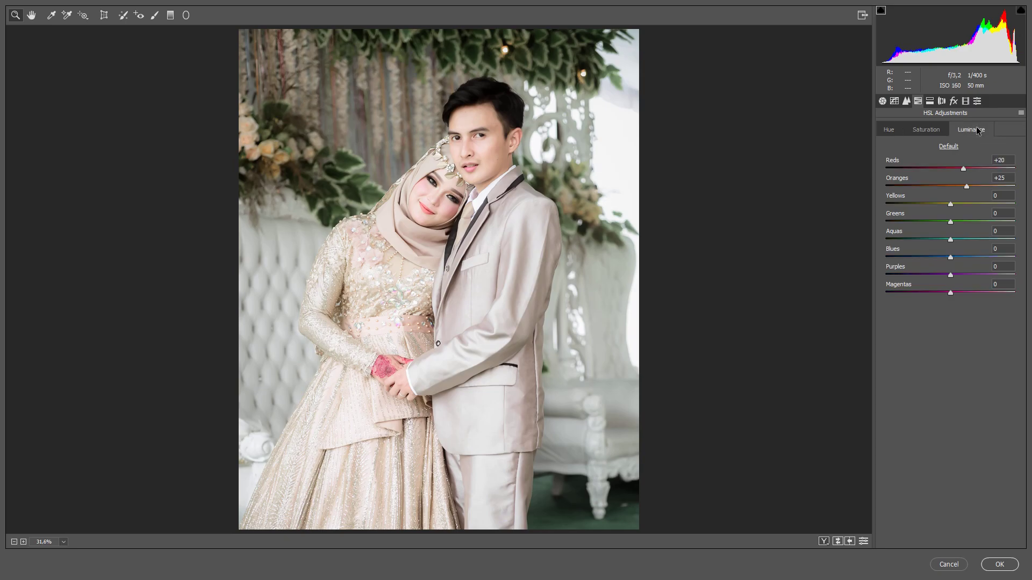
click(928, 129)
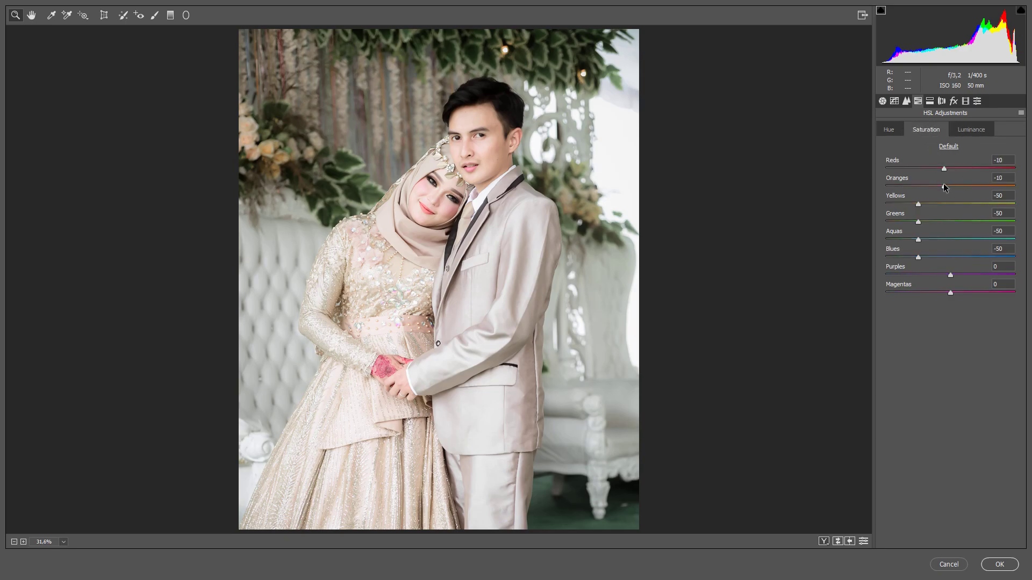
click(1000, 177)
text(0)
drag(950, 186, 940, 186)
key(Down)
click(1003, 161)
text(-15)
- Raise the HSL luminance of Oranges to +30, and reset the Reds saturation to 0 before lowering it slightly again
click(975, 134)
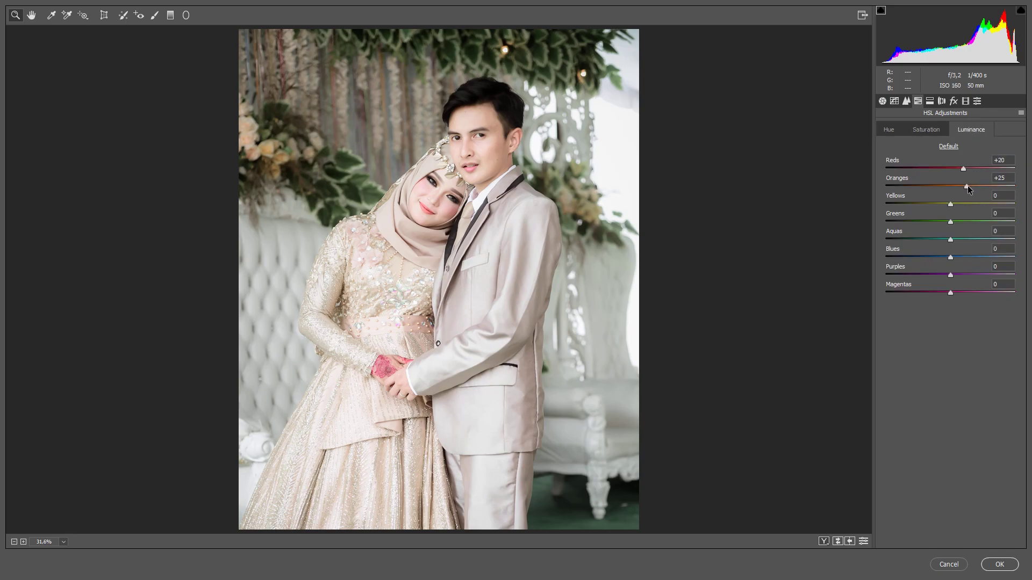
drag(970, 187, 971, 187)
click(936, 133)
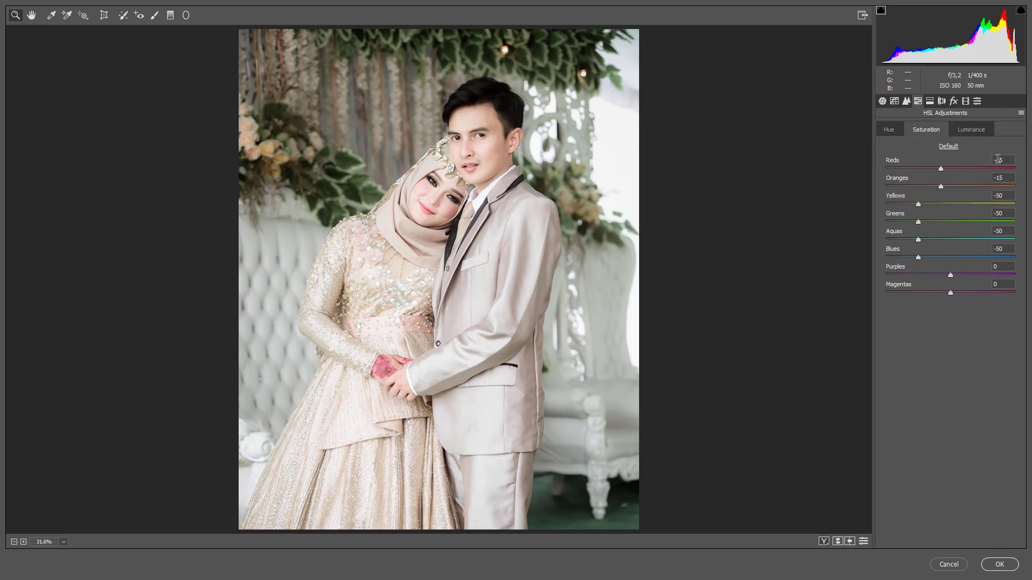
click(998, 159)
text(0)
click(940, 167)
drag(939, 169, 940, 169)
- Shift the HSL hue of Reds to about +12
click(889, 129)
drag(960, 170, 958, 171)
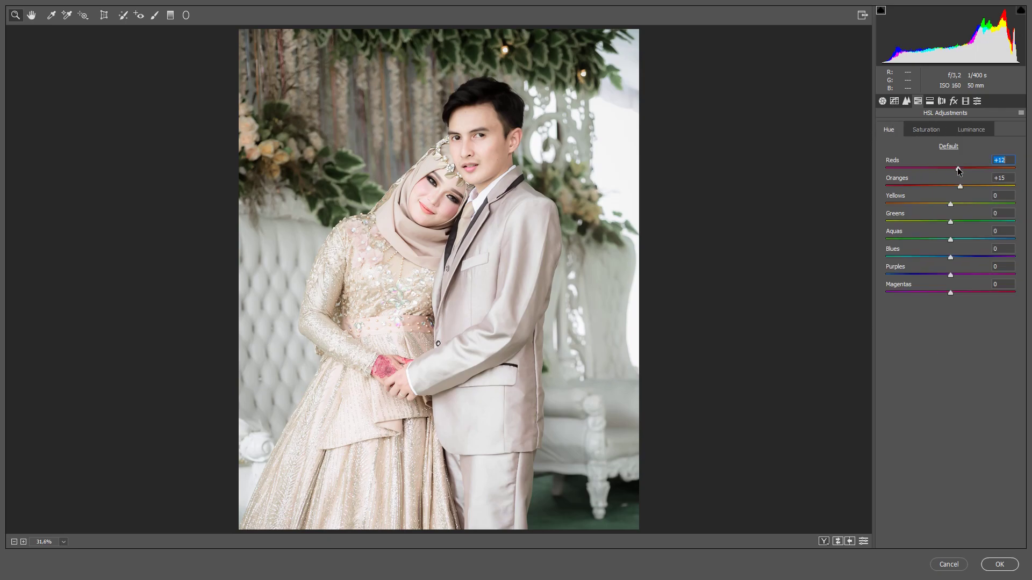
drag(959, 171, 957, 171)
- Set the basic Clarity adjustment to -10
click(881, 101)
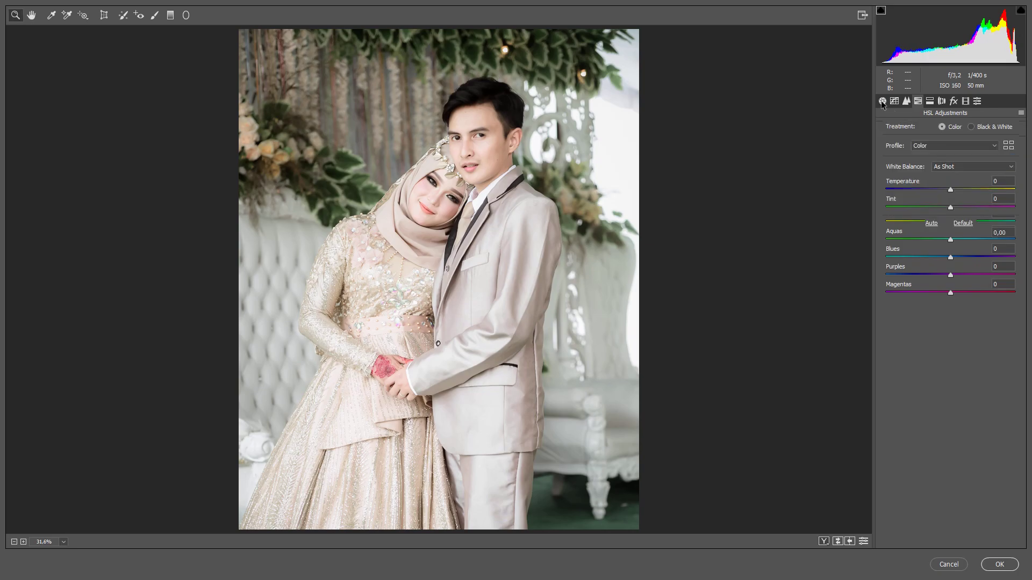
drag(940, 366, 943, 367)
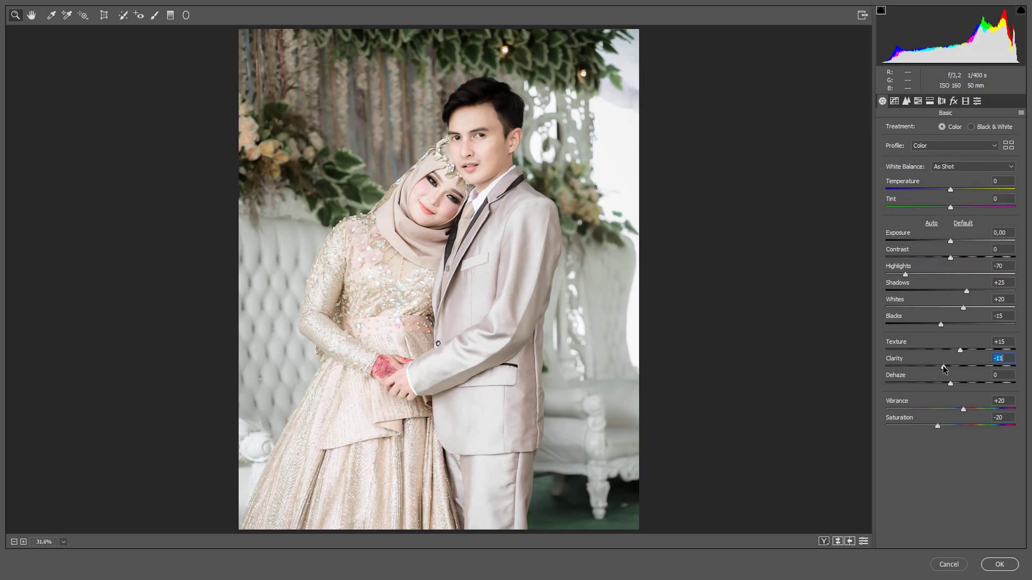
drag(945, 368, 945, 369)
- Calibrate the Green Primary hue to +45
click(976, 101)
click(975, 254)
drag(977, 257, 978, 258)
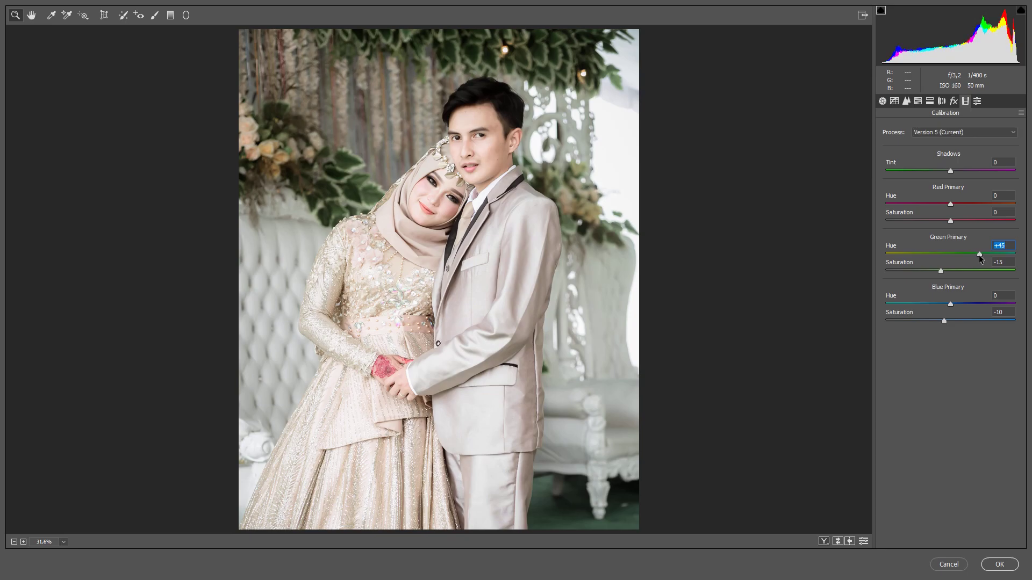
- Raise the HSL luminance of Yellows, Greens, Aquas and Blues to +15 each
click(915, 102)
click(963, 131)
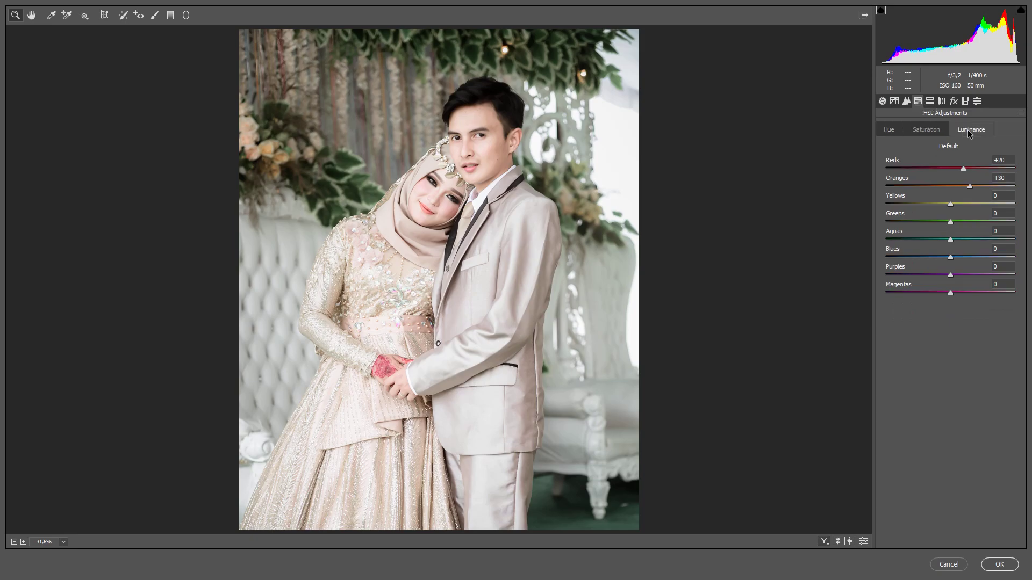
click(959, 203)
click(960, 221)
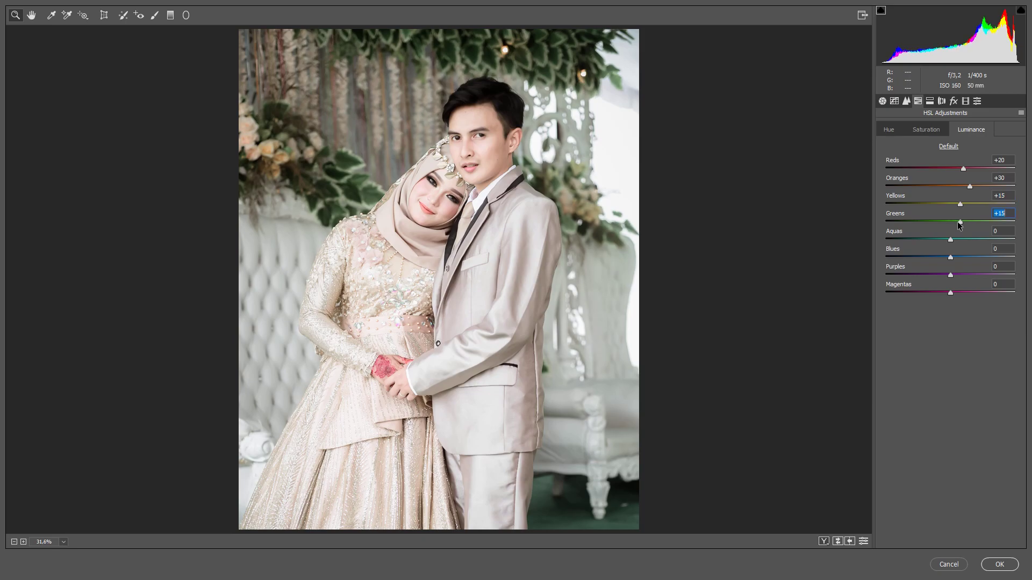
click(959, 238)
click(960, 257)
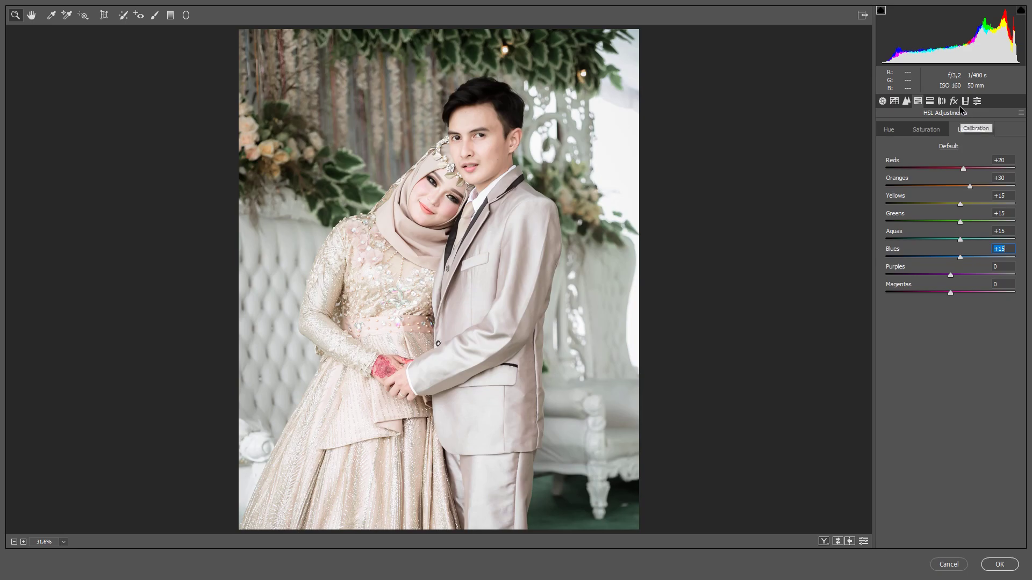
- Set Dehaze to -5 and show the before and after versions side by side
click(882, 101)
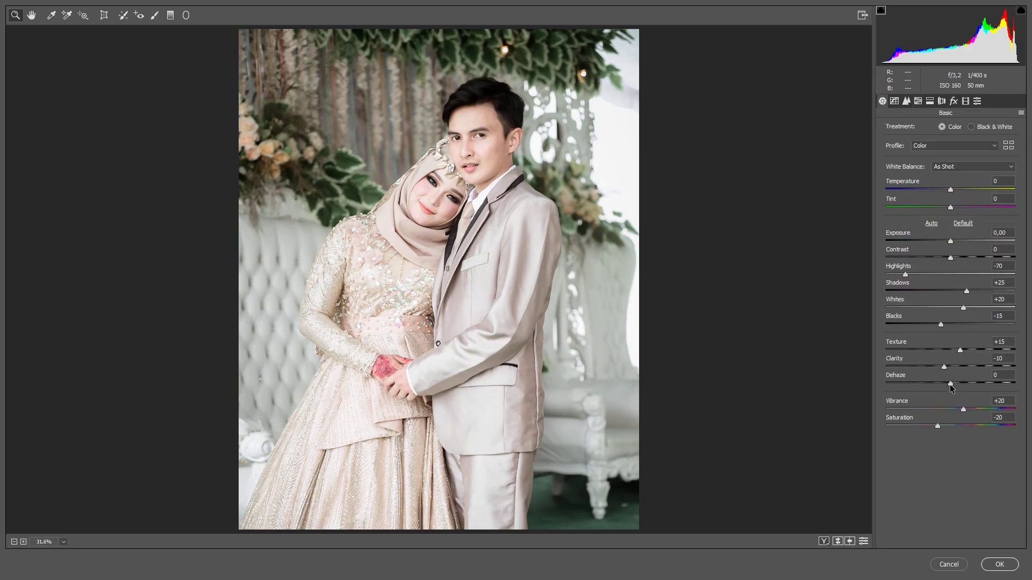
drag(951, 385, 947, 385)
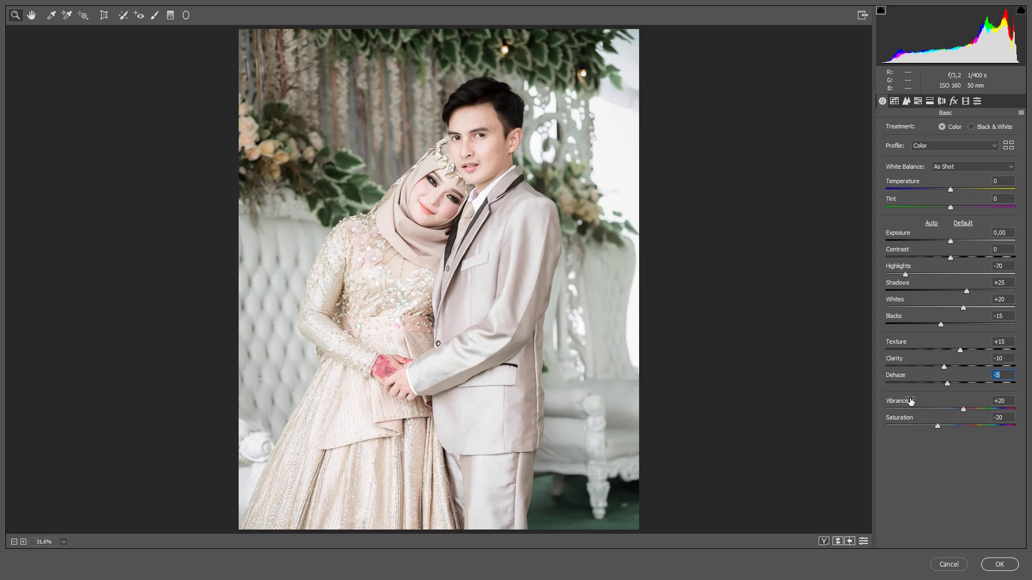
click(825, 543)
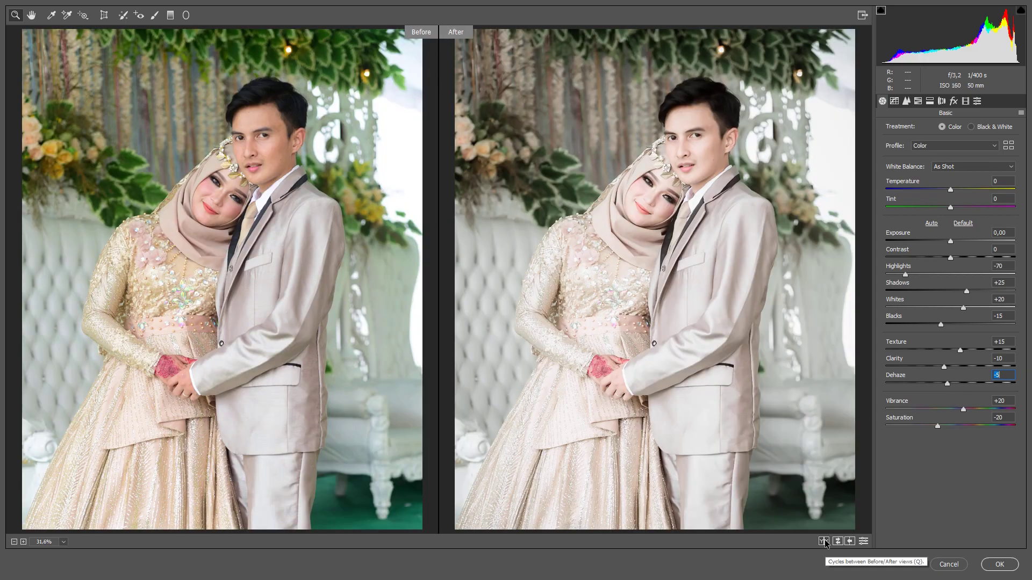